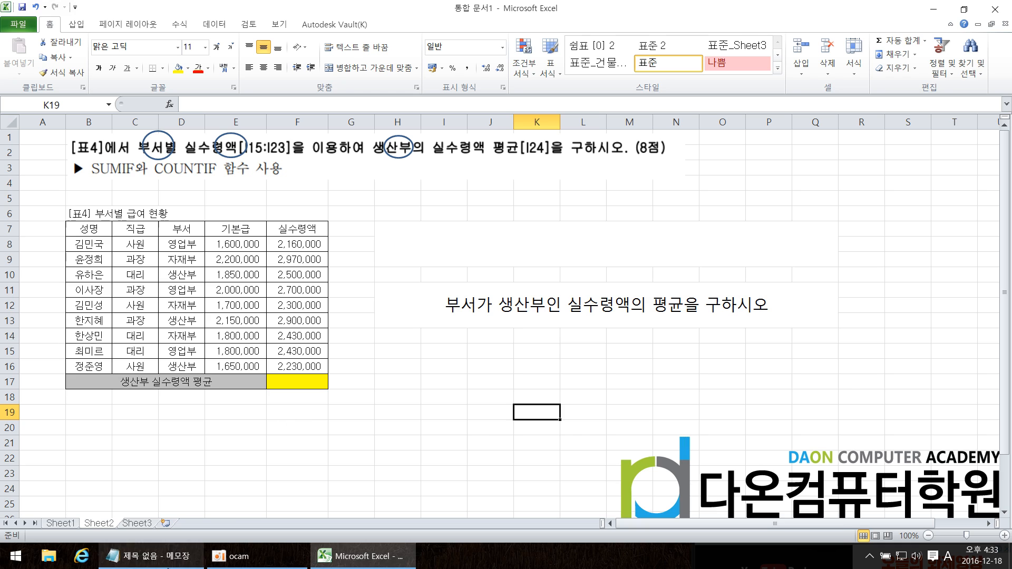
Step: Delete the line "4. SUMIF/COUNTIF" from the Notepad notes and return to the Excel workbook
left_click(149, 556)
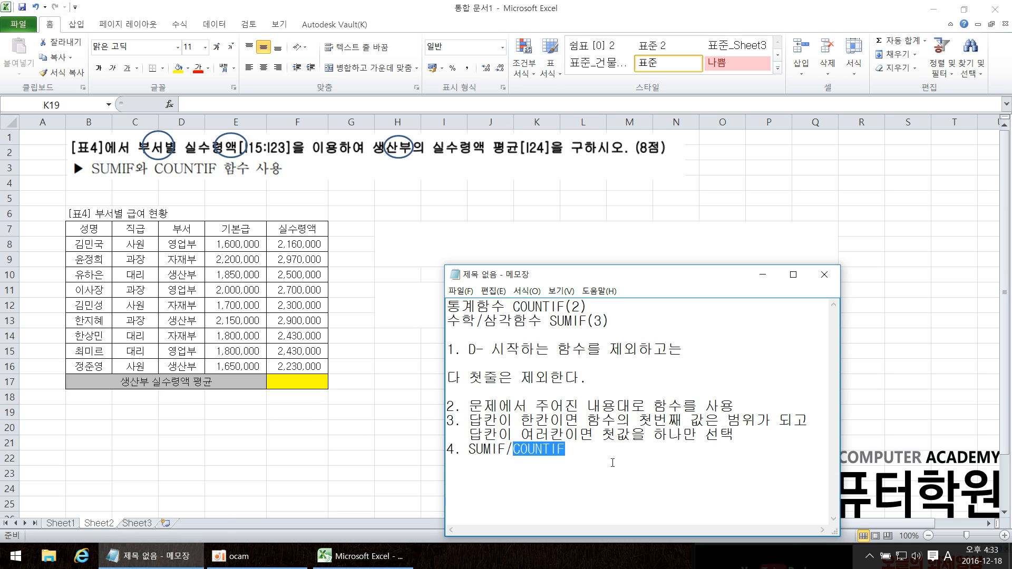
left_click_drag(563, 449, 444, 457)
left_click(441, 459)
key("ctrl+c")
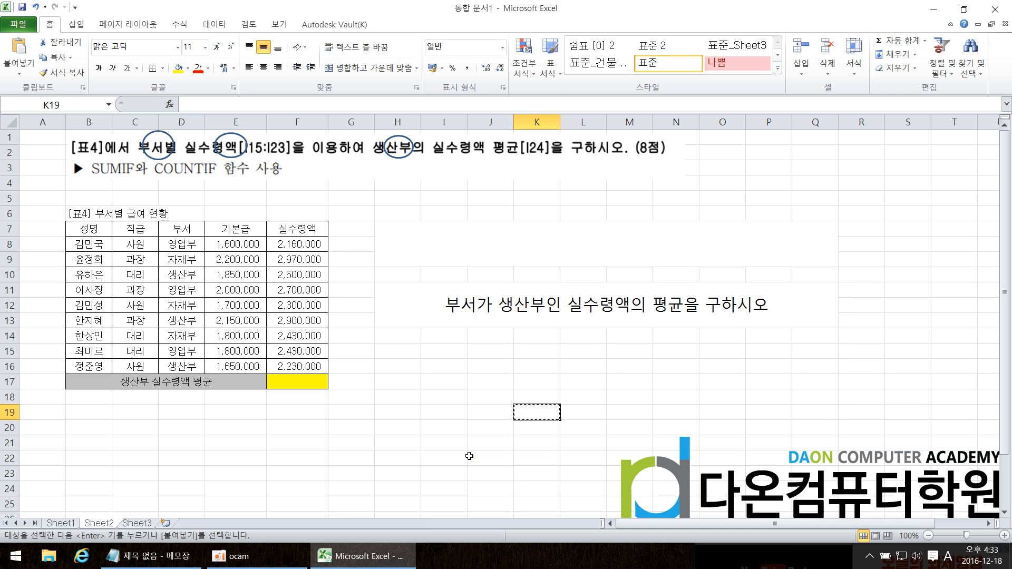
left_click(149, 556)
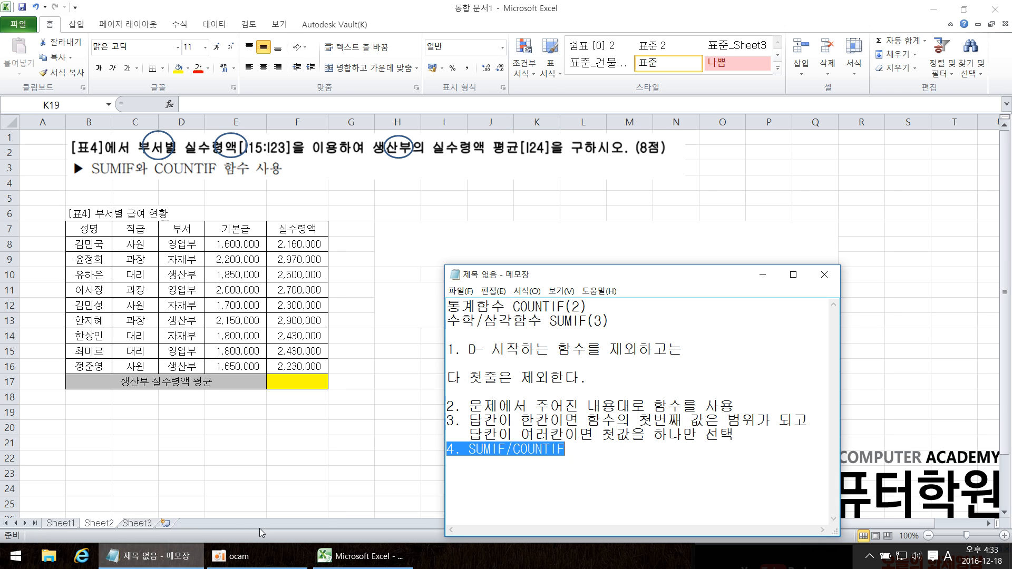
left_click_drag(565, 450, 617, 406)
left_click(619, 406)
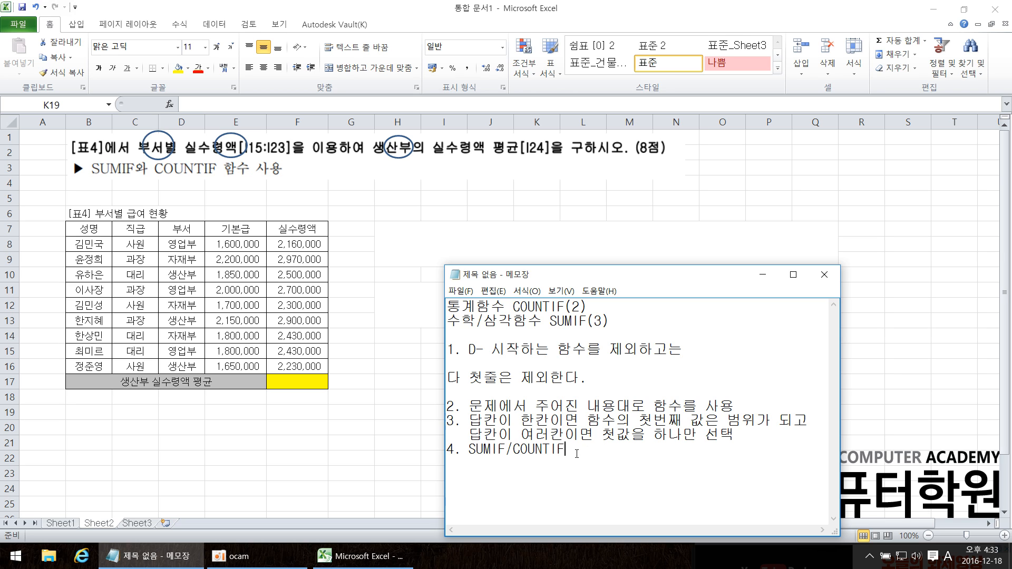
left_click_drag(577, 454, 447, 458)
key("Delete")
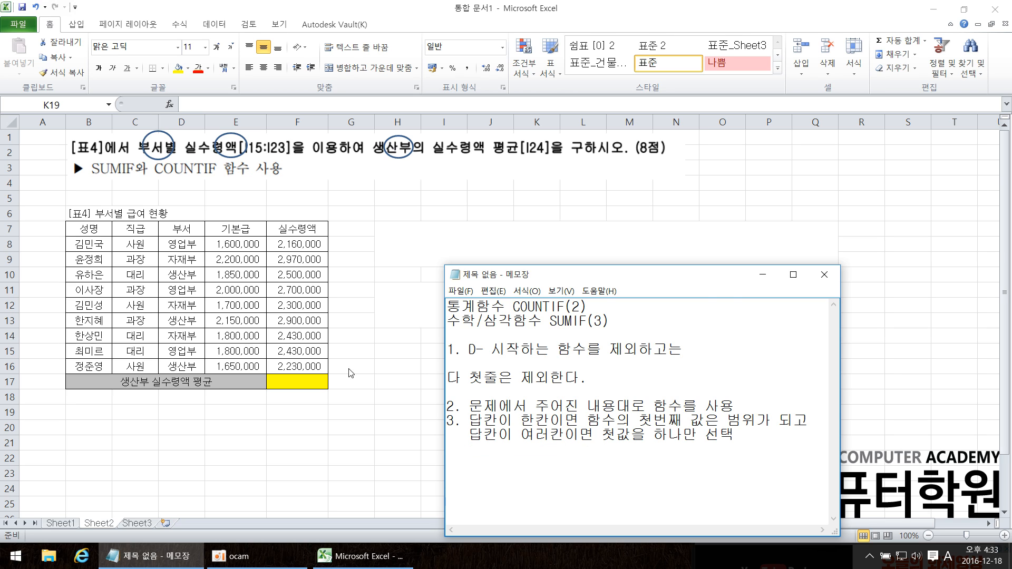
key("alt+Tab")
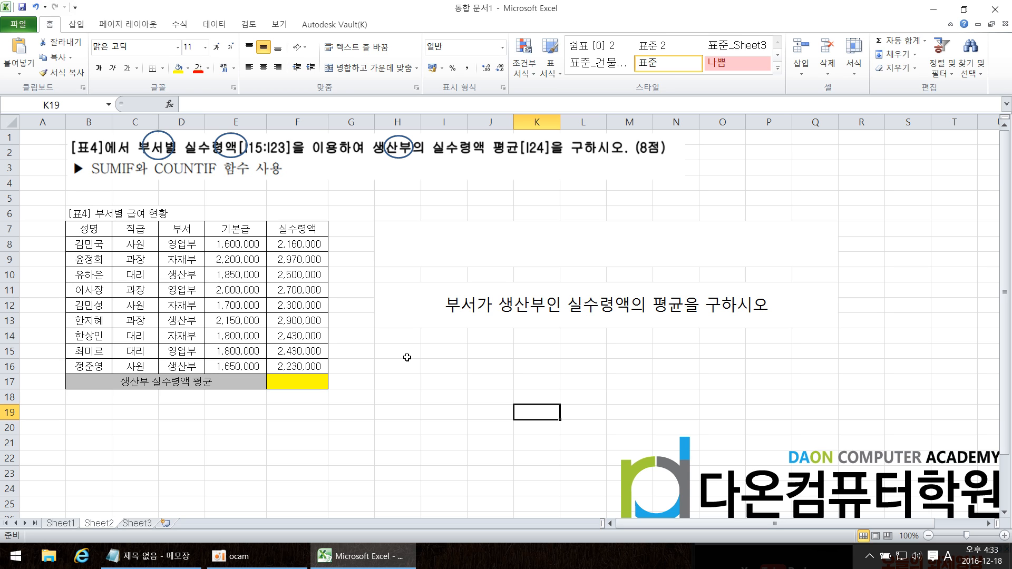
Step: Check the argument counts of COUNTIF and SUMIF in the Notepad notes and return to the Excel workbook
left_click(158, 558)
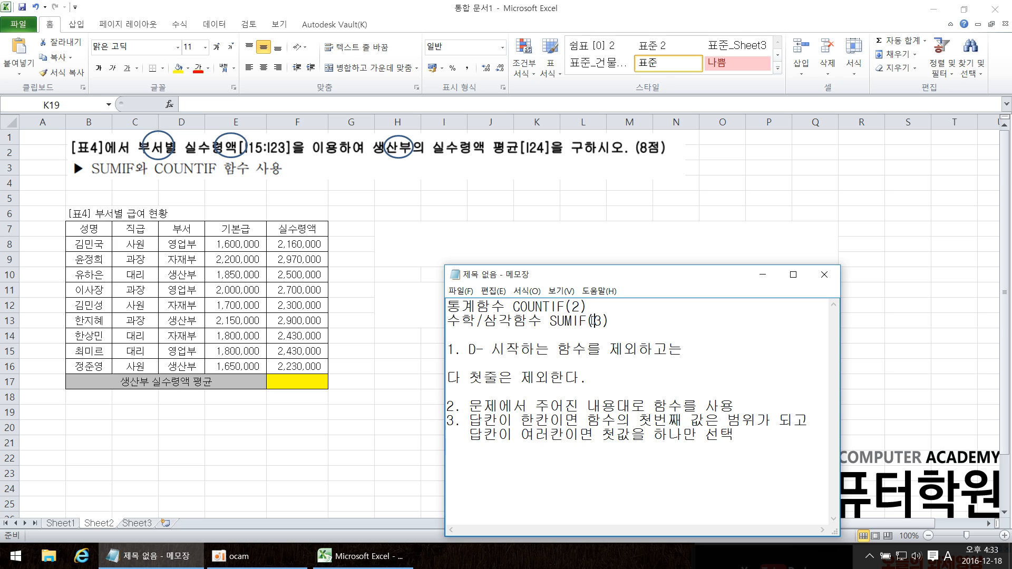
mouse_move(593, 320)
left_mouse_down()
mouse_move(615, 324)
mouse_move(588, 307)
left_mouse_up()
key("alt+Tab")
Step: Enter 100 in each of the cells I15, I16 and I17 as sample numbers
left_click(448, 352)
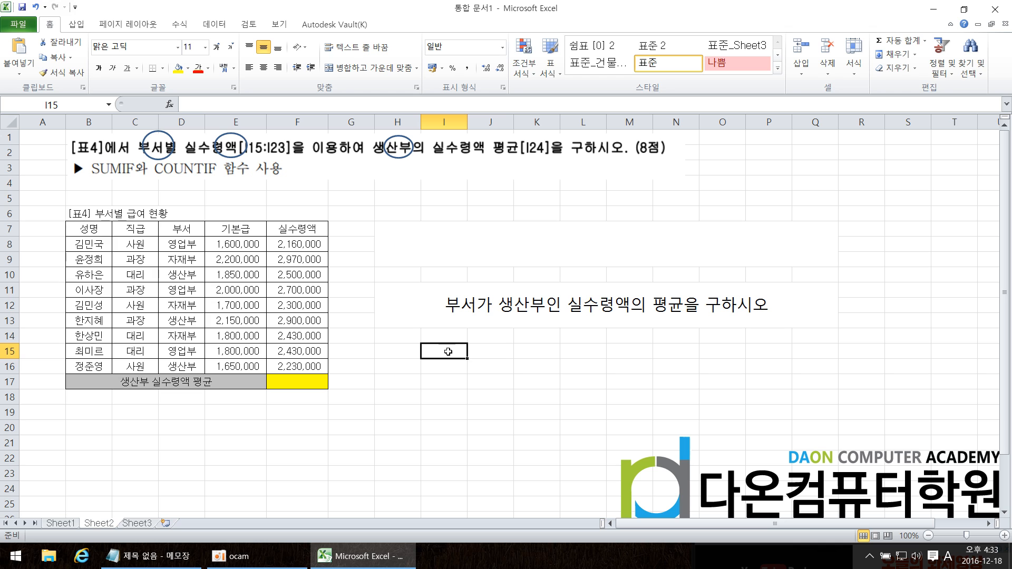
type("100")
key("Return")
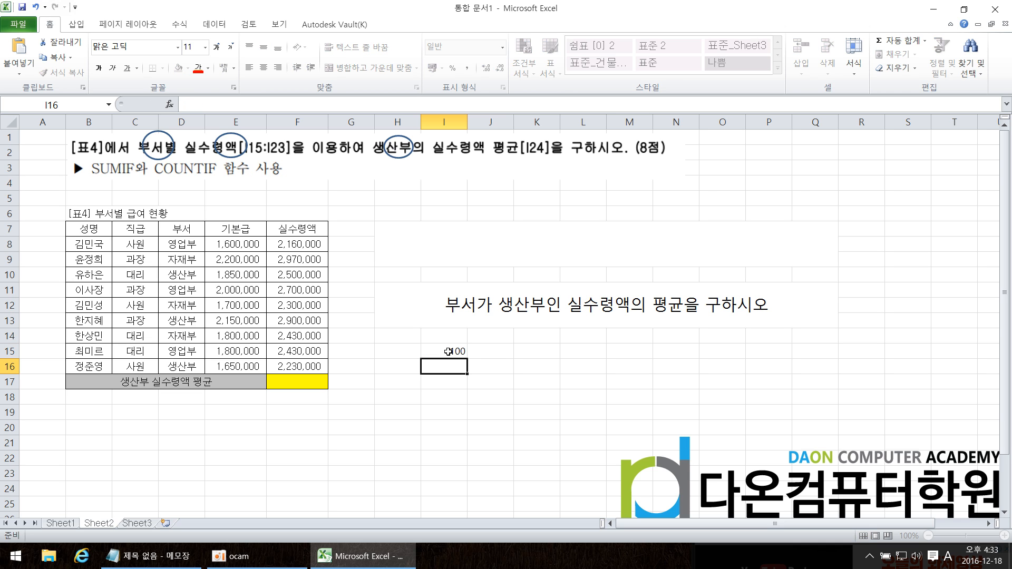
type("100")
key("Return")
type("100")
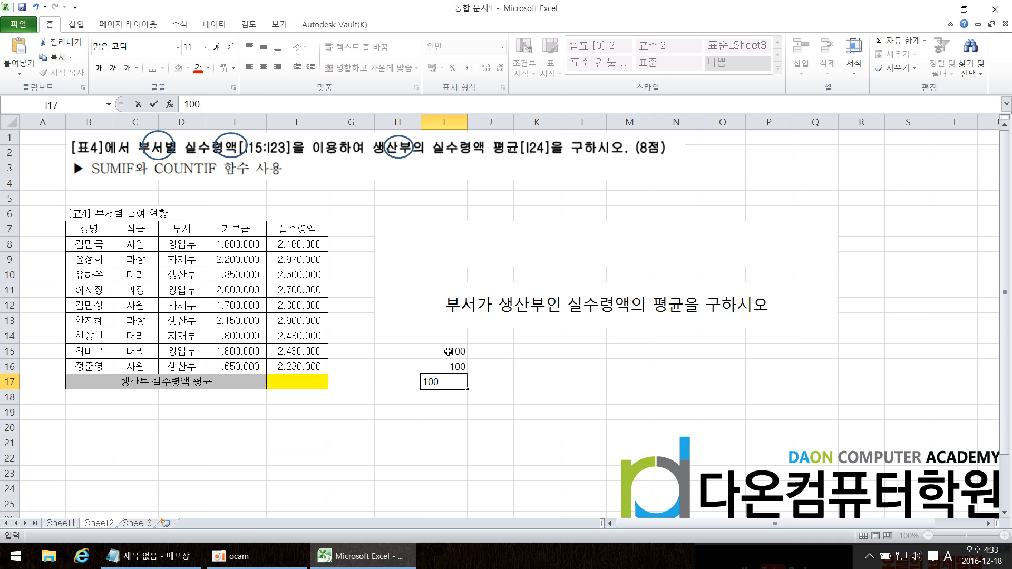
key("Return")
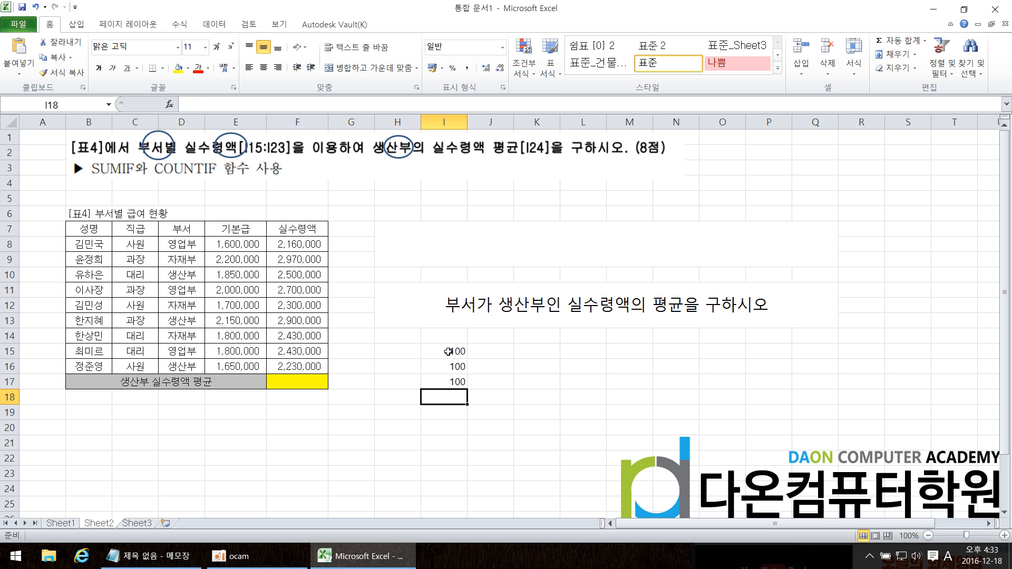
Step: Write the text "SUMIF/COUNTIF" in cell K15 as a note on how to build the average
left_click(528, 351)
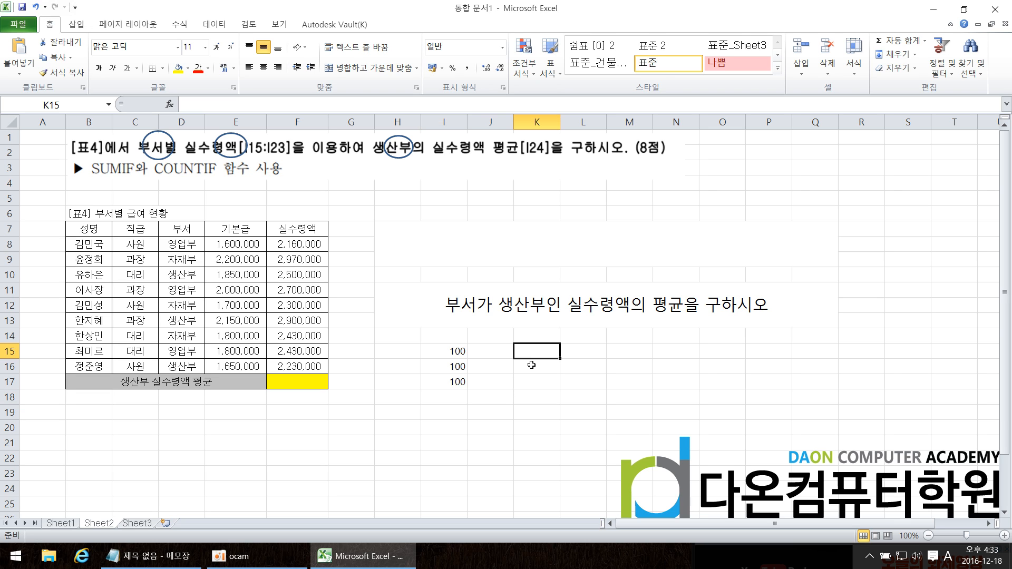
type("SUMIF/")
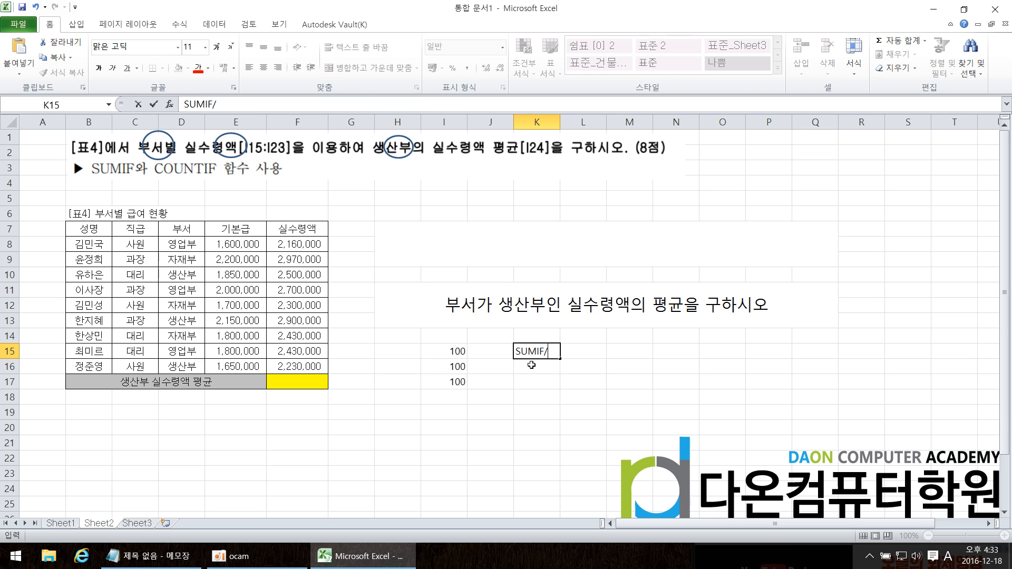
type("COUNTIF")
key("Return")
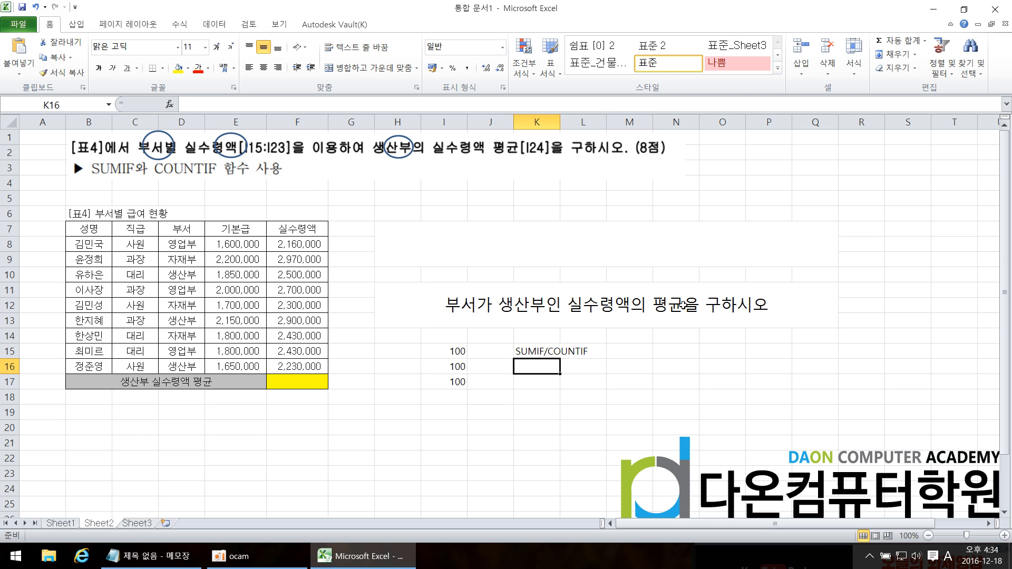
Step: Review the SUMIF and COUNTIF example formulas on Sheet1 and return to Sheet2
left_click(685, 354)
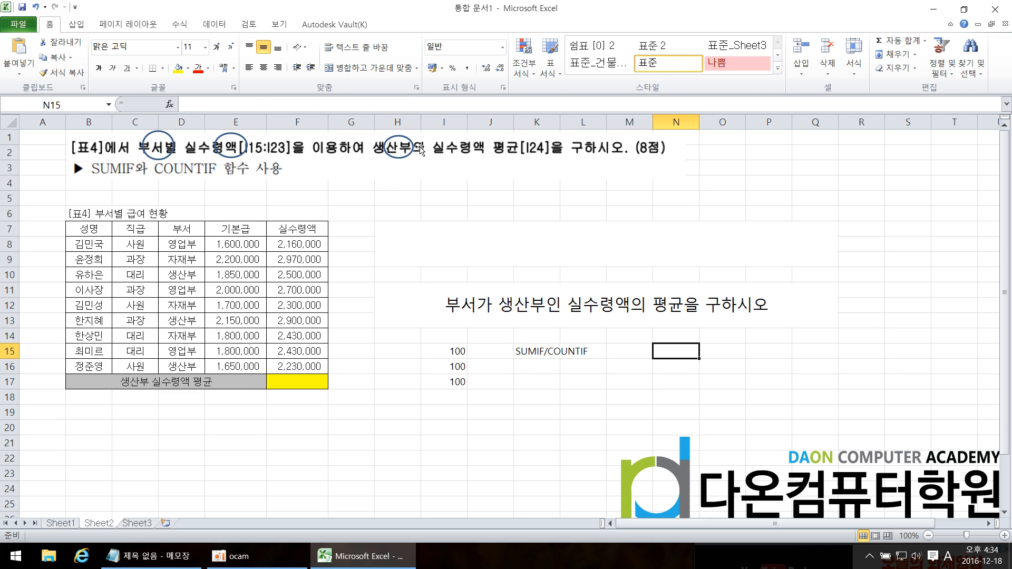
left_click(565, 414)
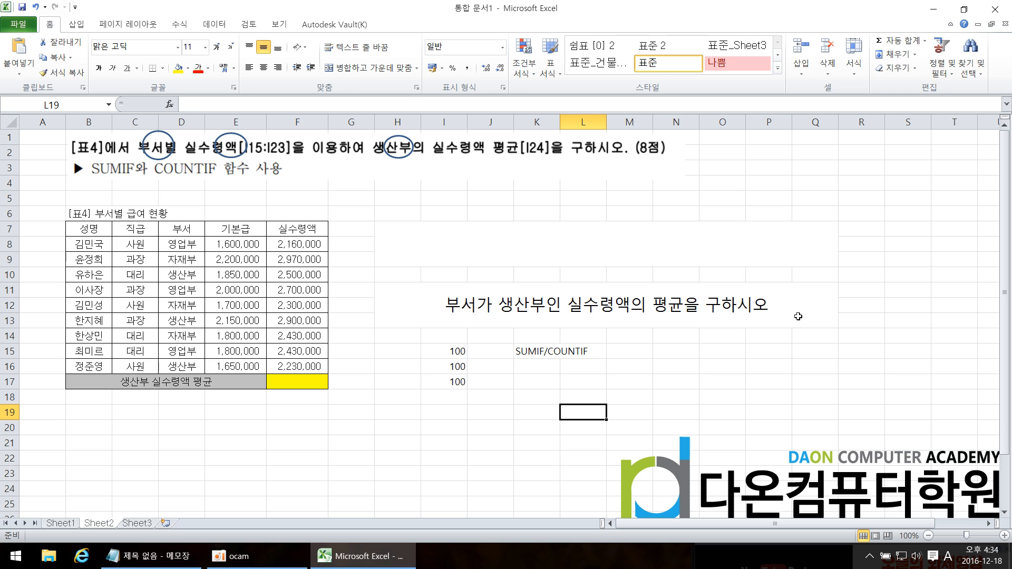
left_click(59, 523)
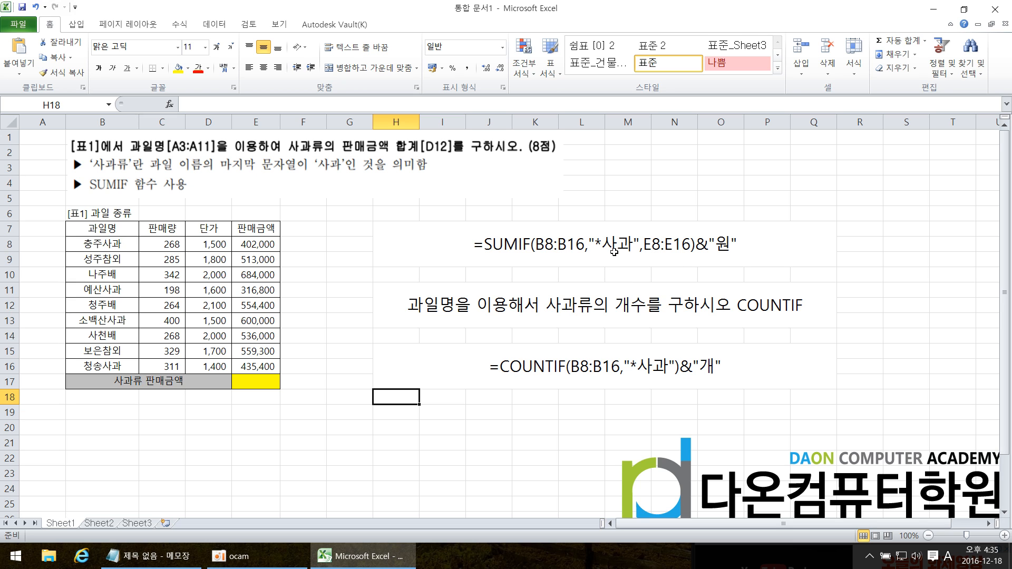
left_click(99, 522)
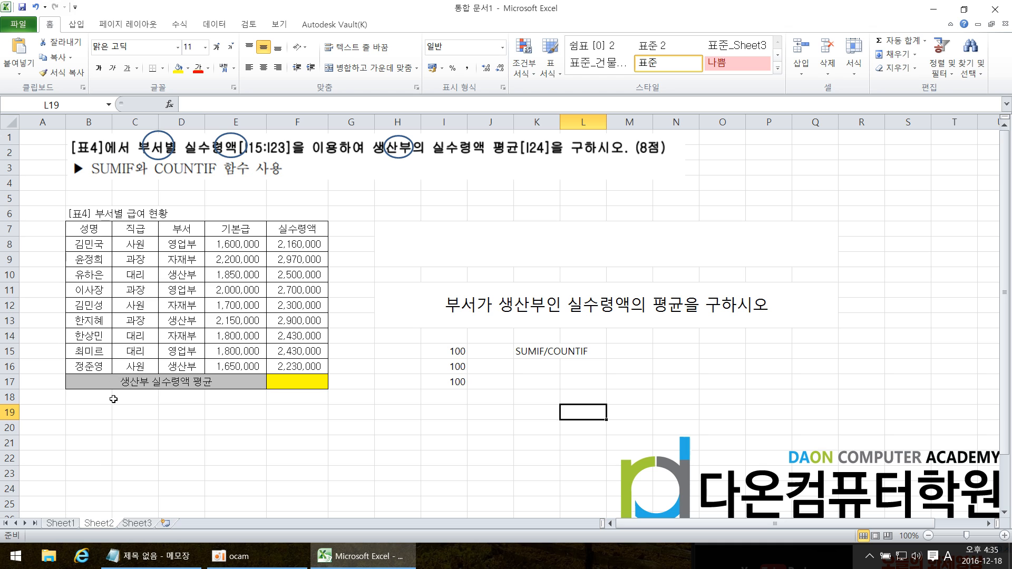
left_click(67, 523)
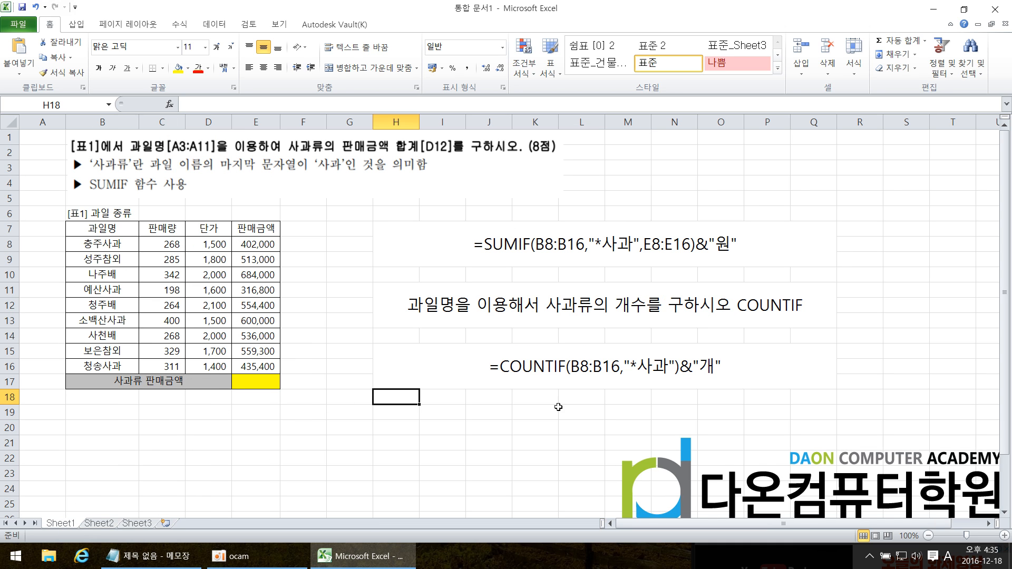
left_click(103, 525)
Step: Start a SUMIF formula in the merged cell H7 with the department cells D8:D16 as its range
left_click(486, 260)
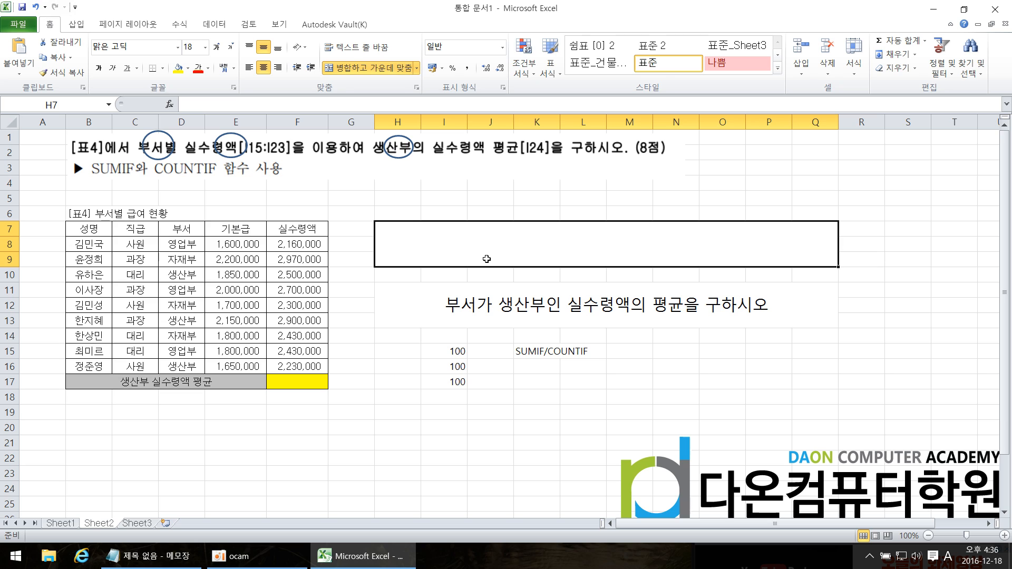
type("=")
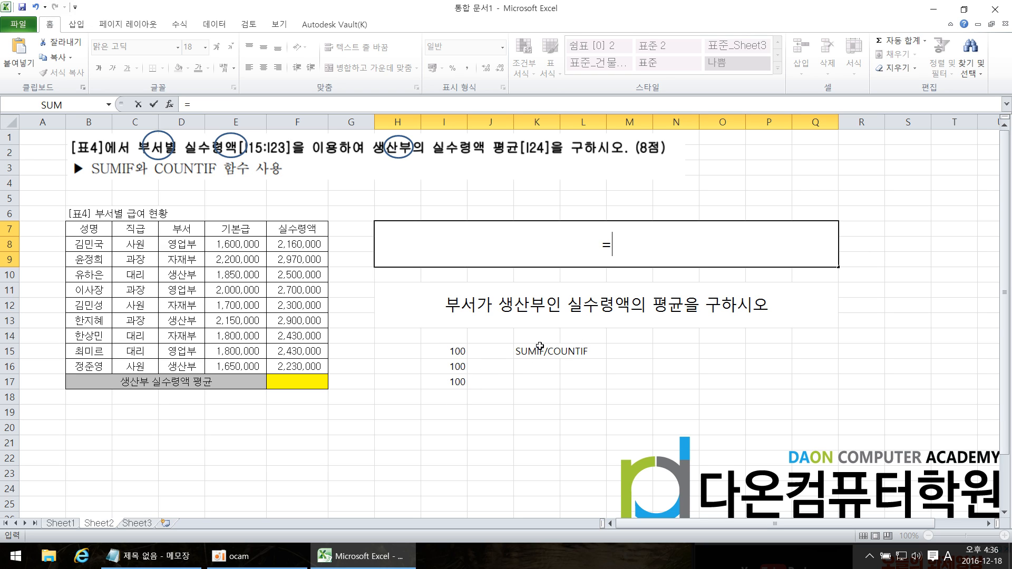
type("SUMIF")
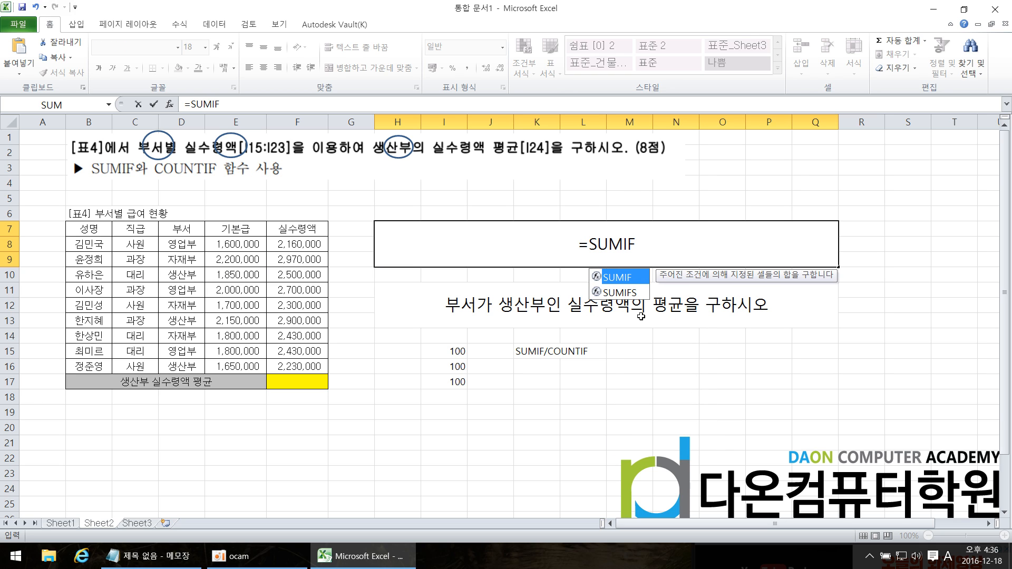
type("(")
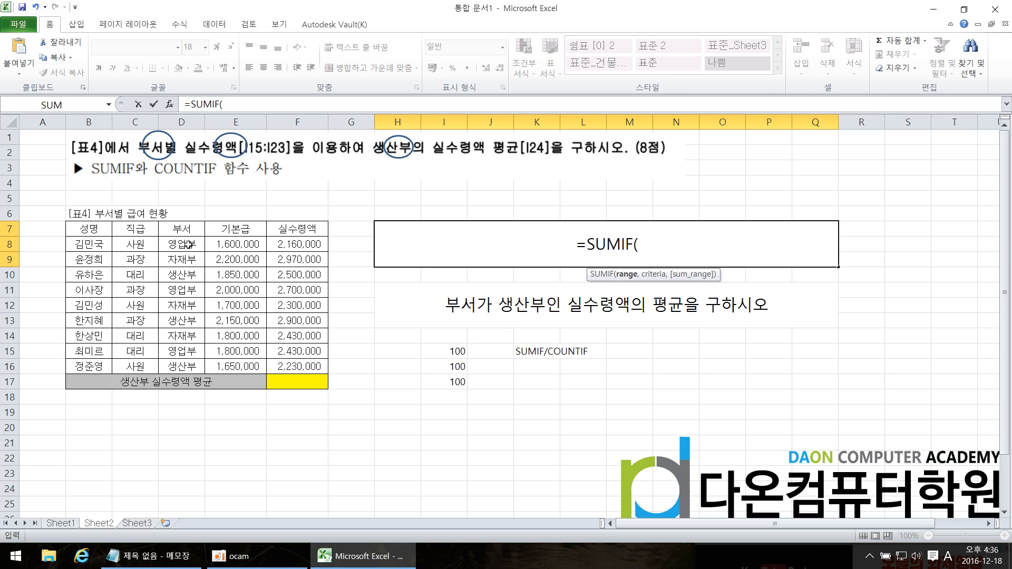
left_click_drag(188, 244, 186, 365)
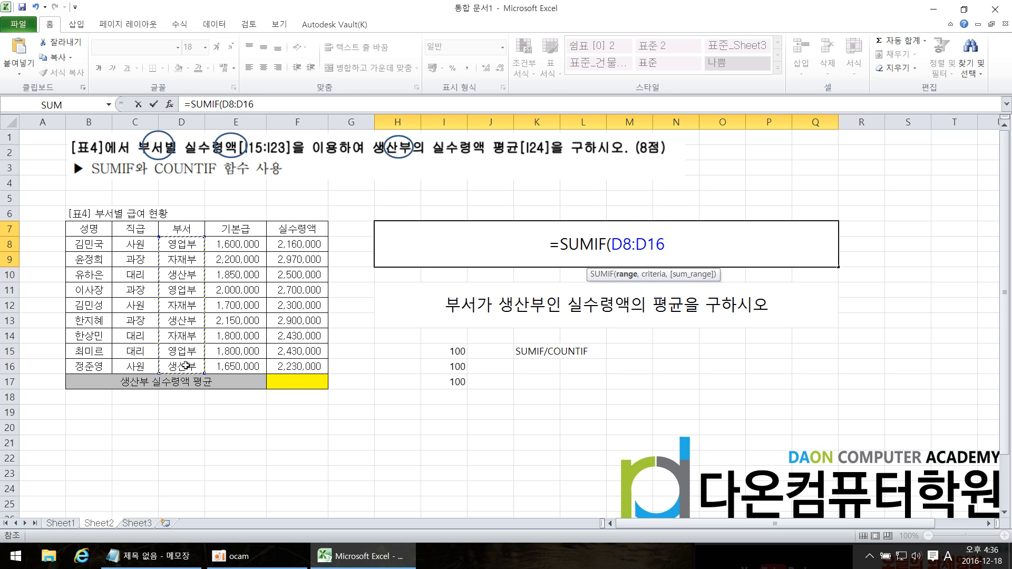
type(",")
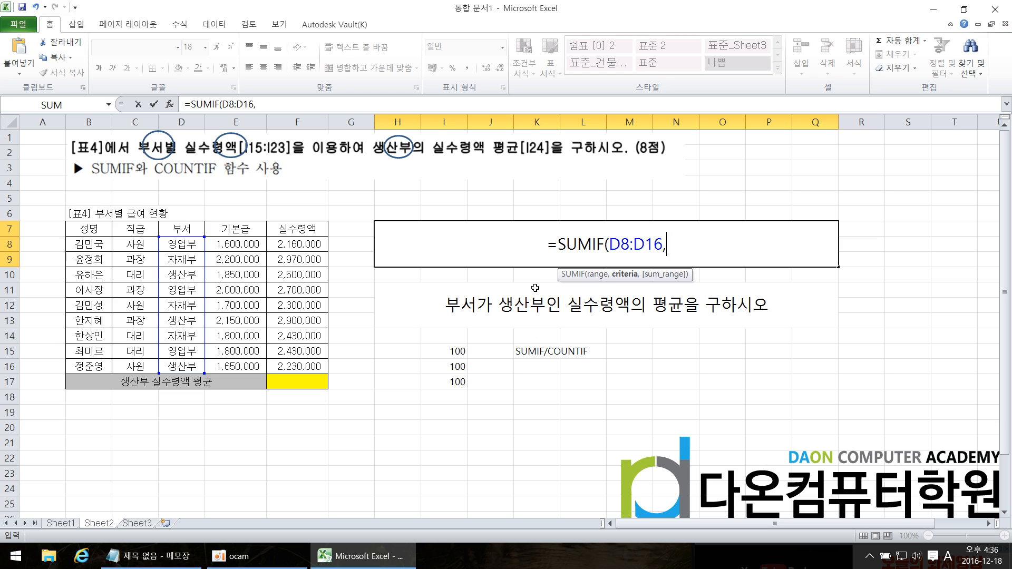
Step: Try cell D10 as the SUMIF criterion and commit the formula
left_click(190, 276)
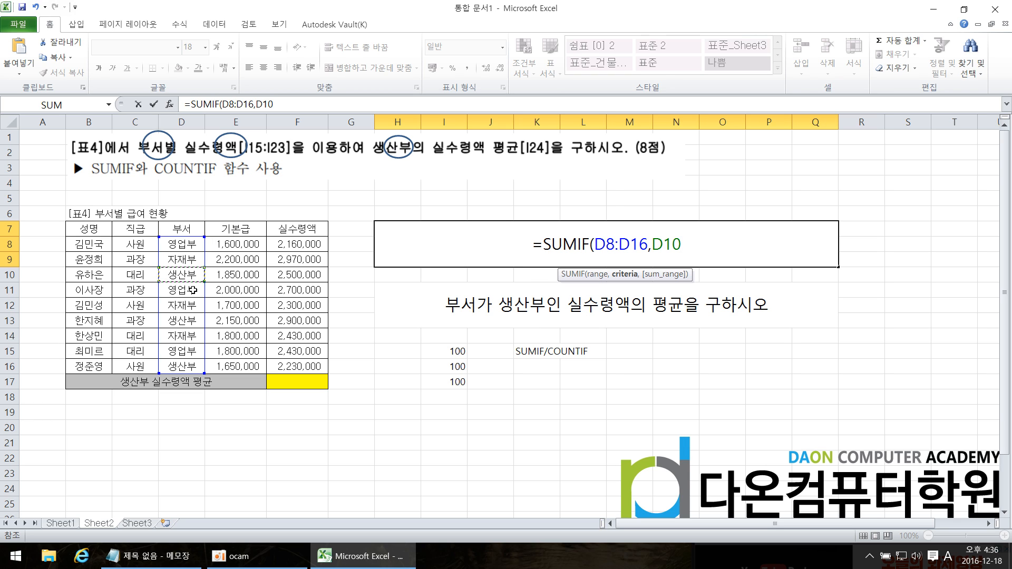
left_click(190, 321)
left_click(195, 277)
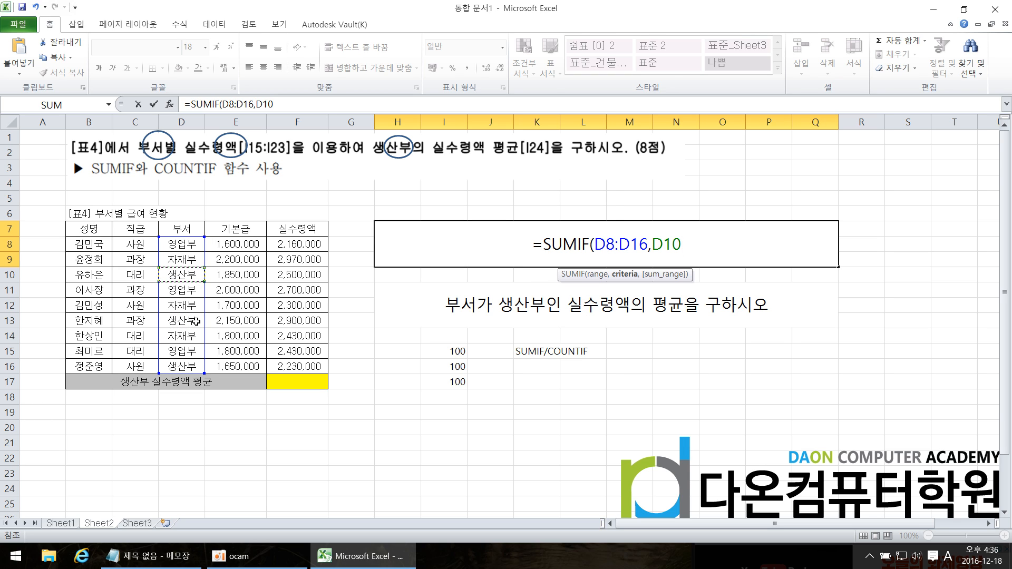
left_click(186, 372)
key("Return")
Step: Reopen the formula in H7 and replace the D10 criterion with the text "생산부", followed by a comma
double_click(676, 250)
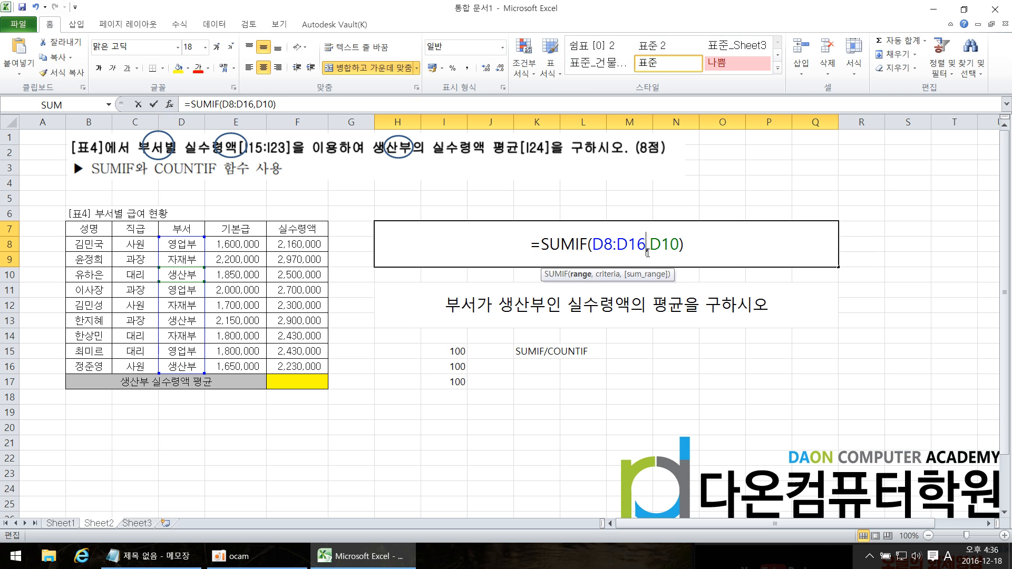
left_click_drag(671, 247, 651, 245)
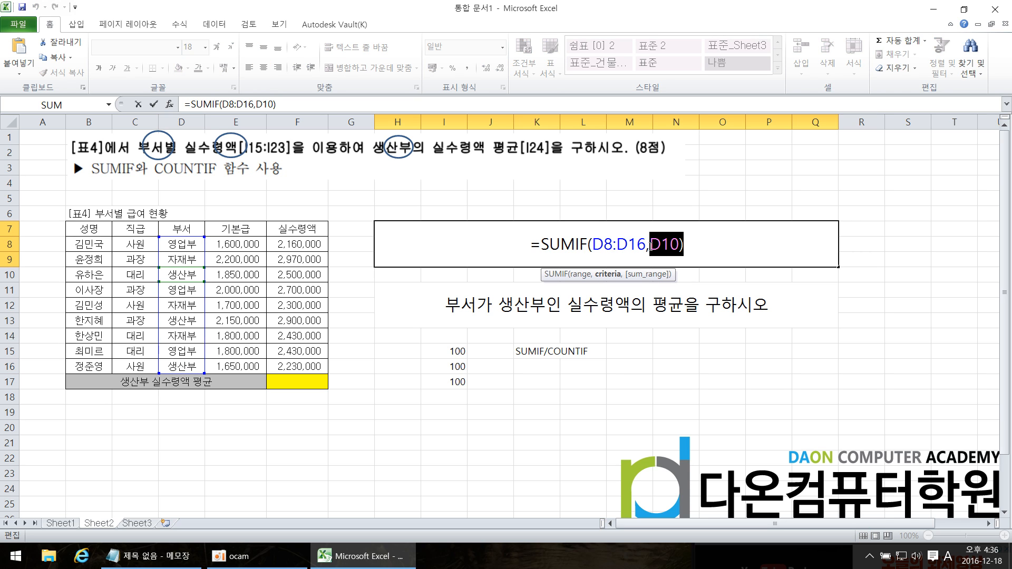
type("\"")
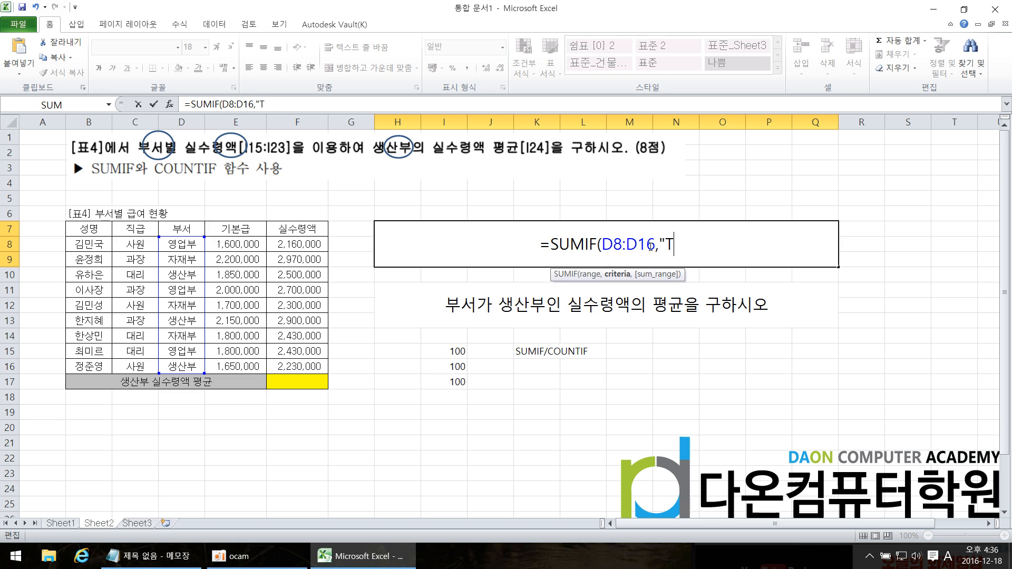
key("Hangul")
type("생산부\"")
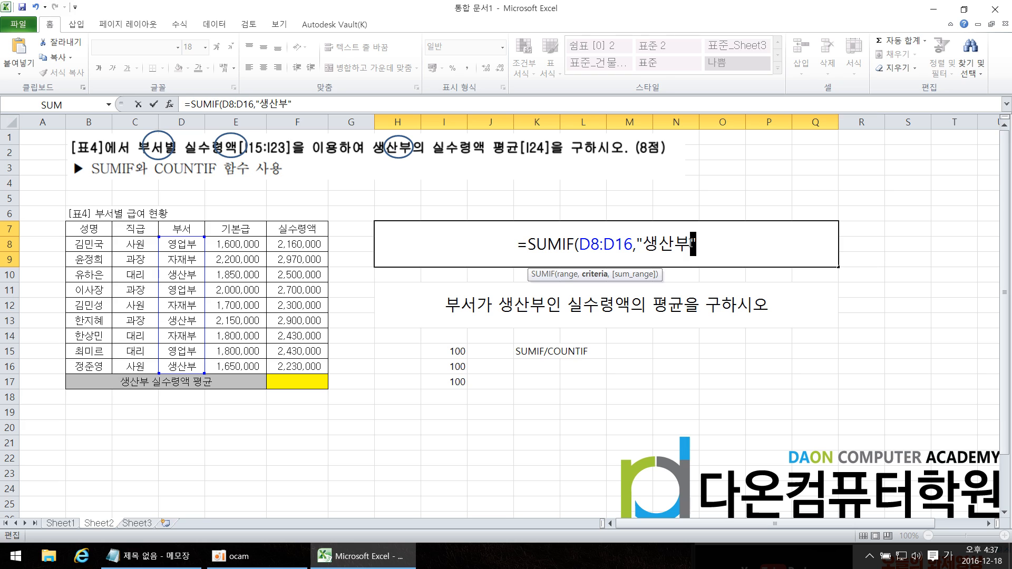
left_click(638, 242)
left_click(711, 248)
type(",")
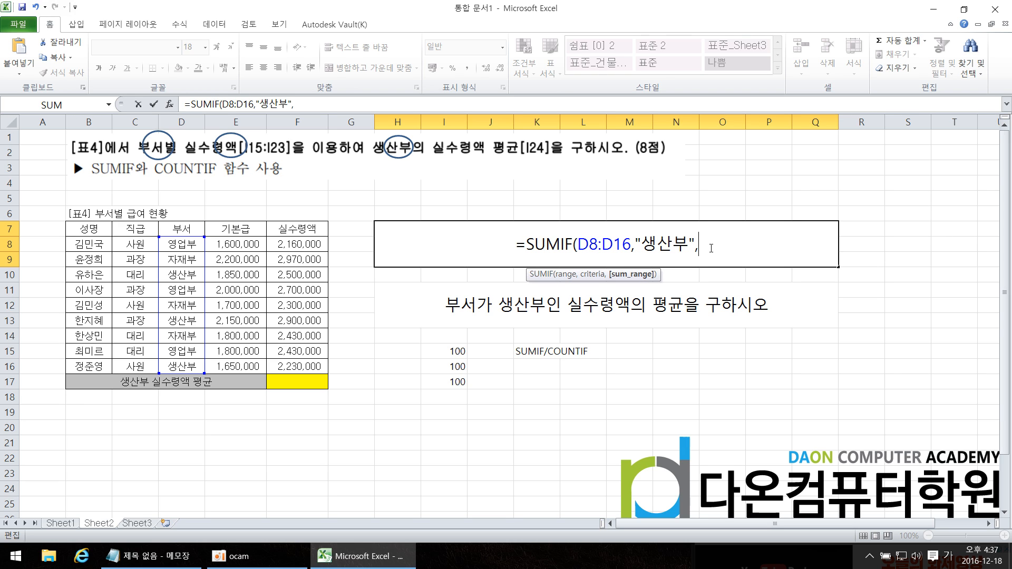
Step: Check the SUMIF argument count in the Notepad notes and add F8:F16 as the formula's sum range
left_click(187, 559)
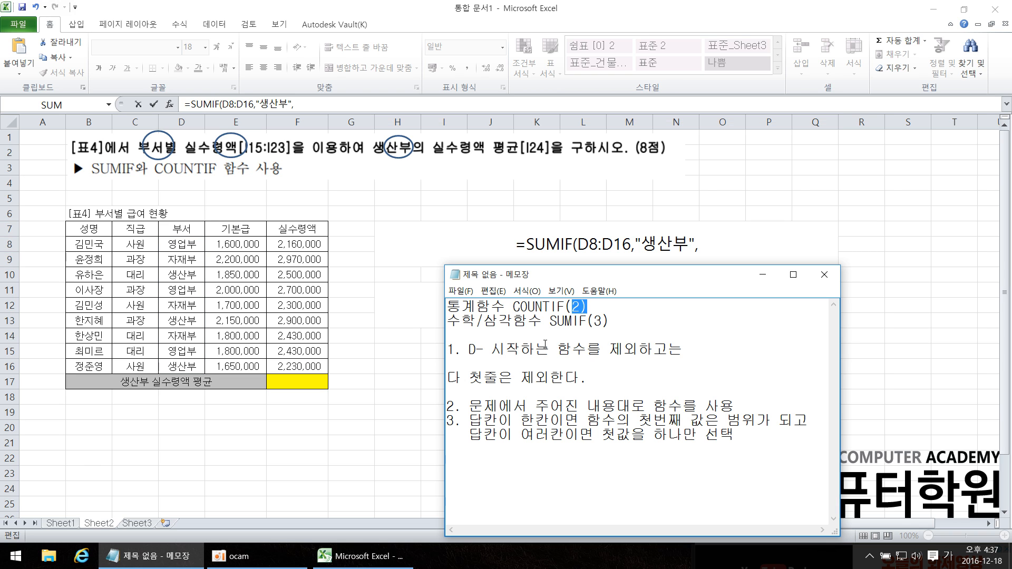
left_click(763, 274)
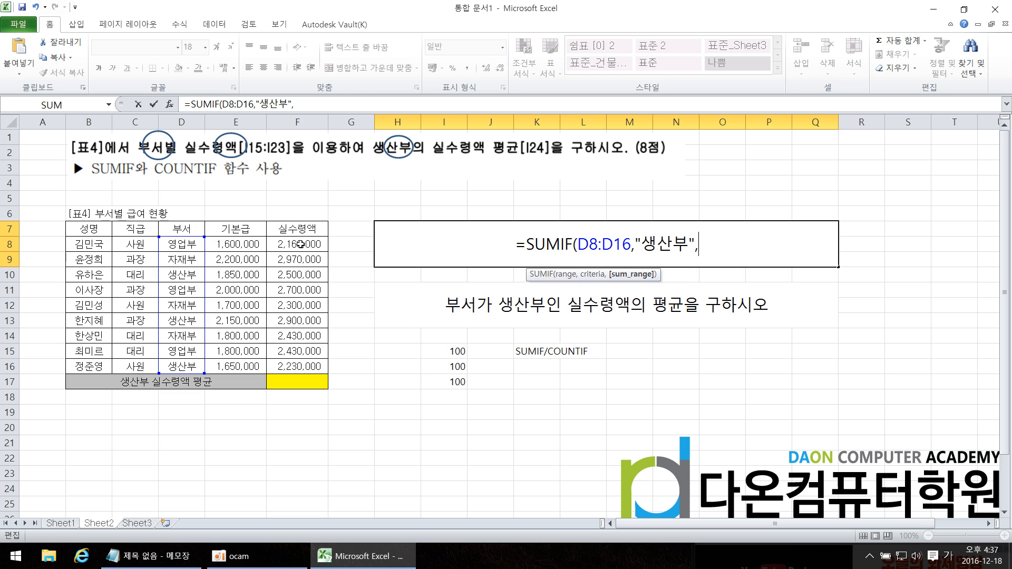
left_click_drag(299, 244, 299, 367)
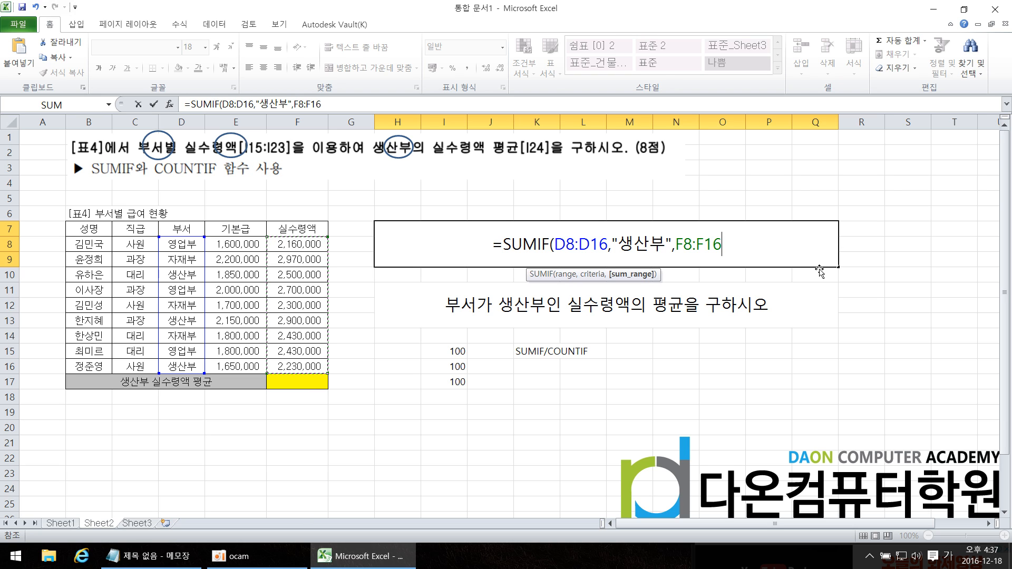
Step: Close and commit the SUMIF formula in H7, and reopen it to append "/COUNTIF("
type(")")
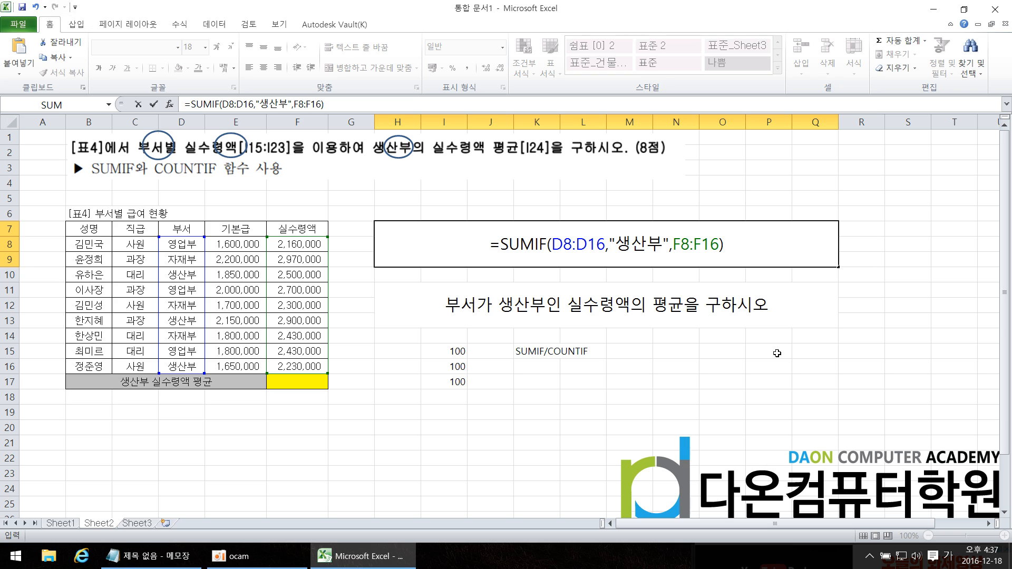
key("Return")
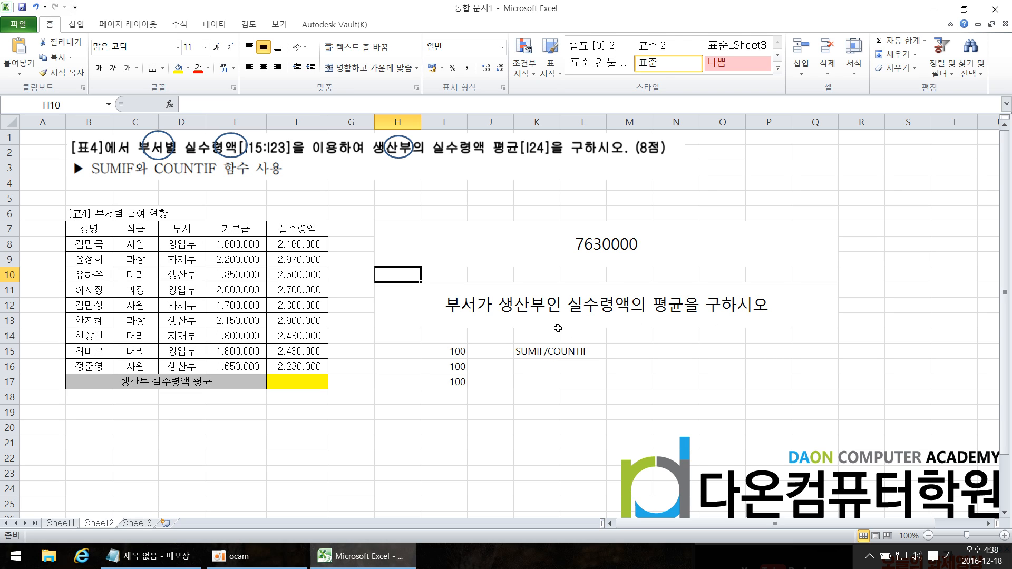
double_click(627, 252)
left_click(767, 244)
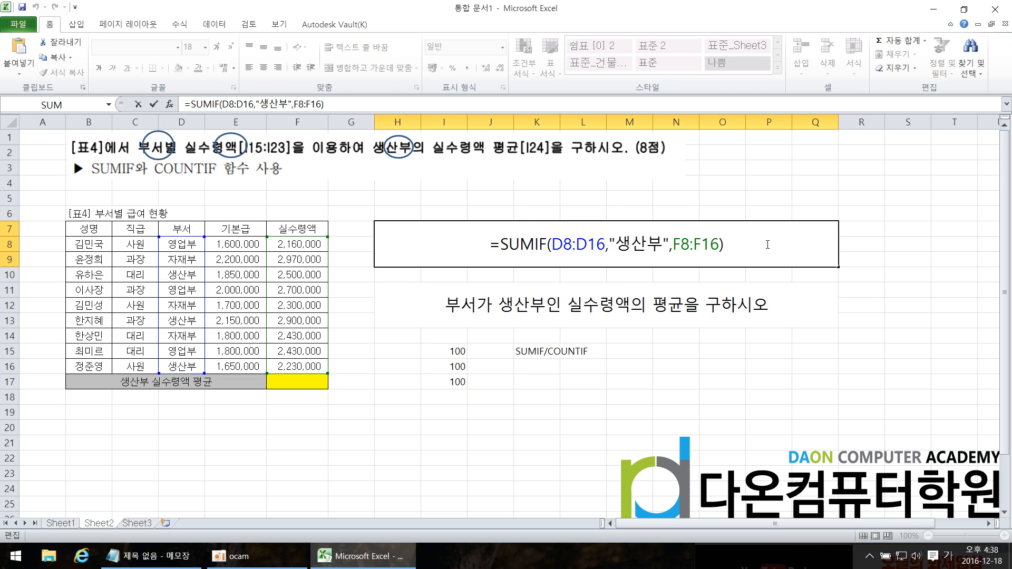
type("/")
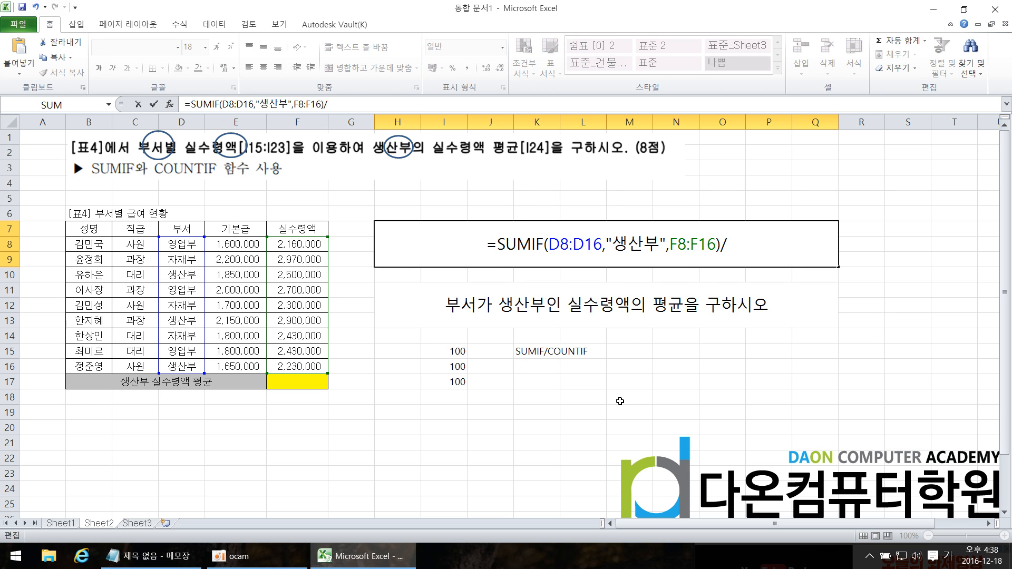
type("채")
key("BackSpace")
key("BackSpace")
key("Hangul")
type("COUNTIF(")
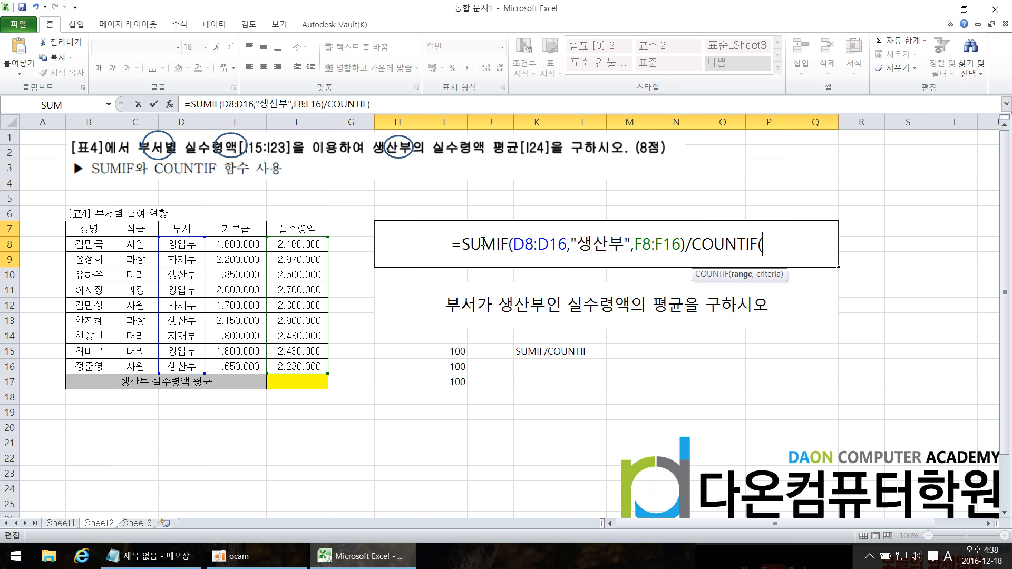
Step: After checking COUNTIF's arguments in the Notepad notes, fill COUNTIF with D8:D16,"생산부" copied from SUMIF and commit the formula
left_click_drag(514, 244, 632, 247)
left_click(151, 556)
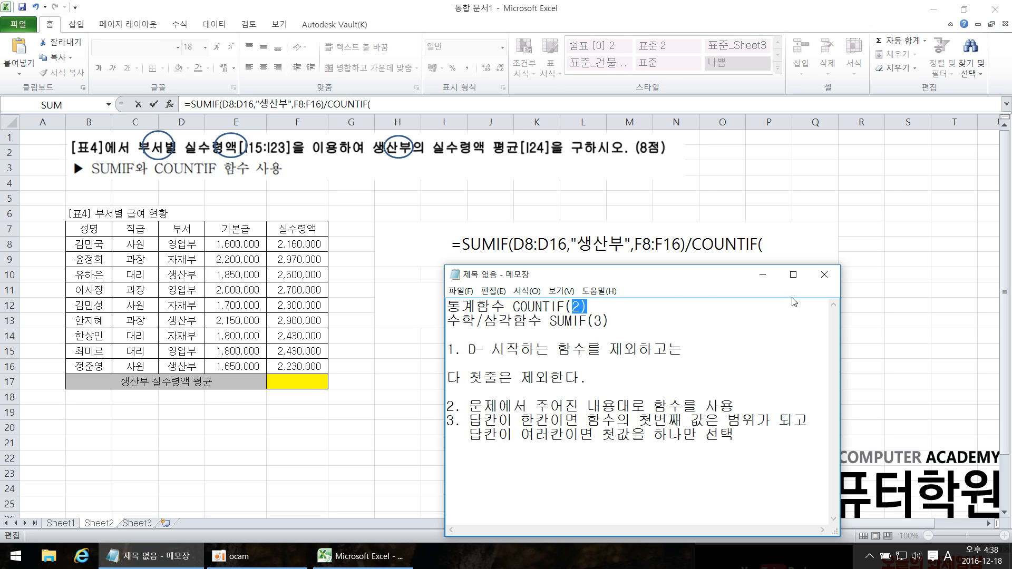
left_click(763, 274)
right_click(575, 244)
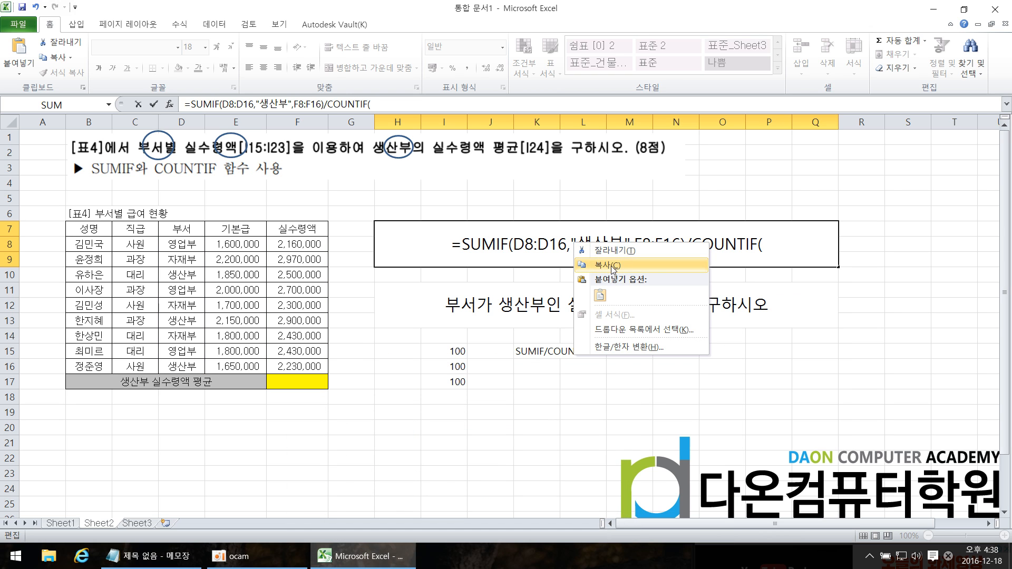
left_click(612, 266)
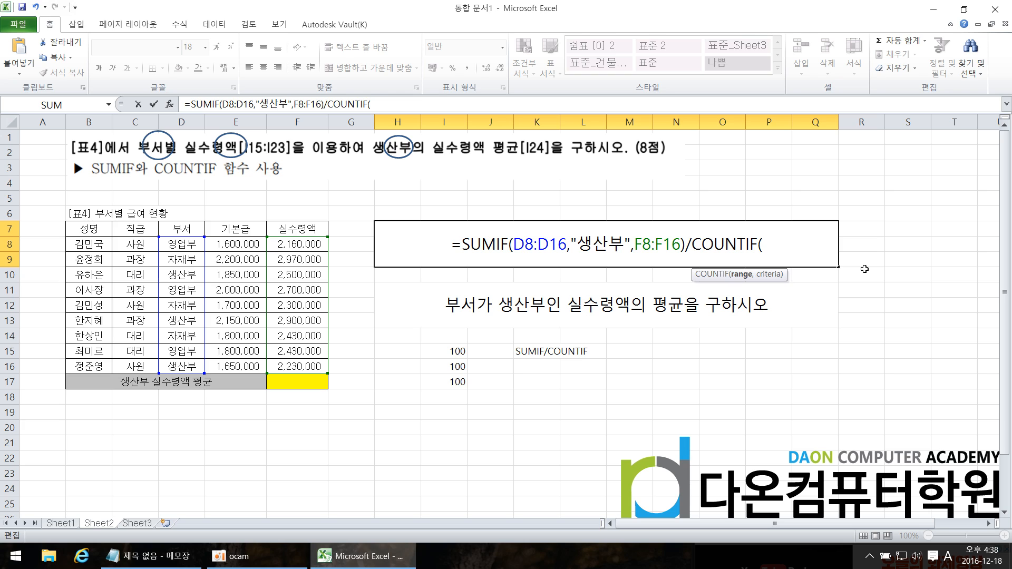
key("ctrl+v")
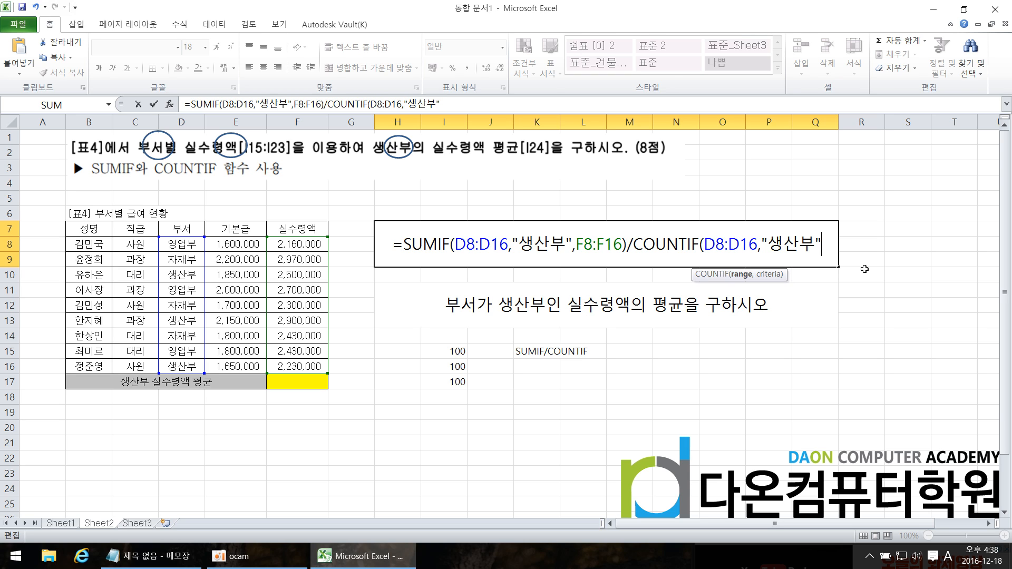
type(")")
key("Return")
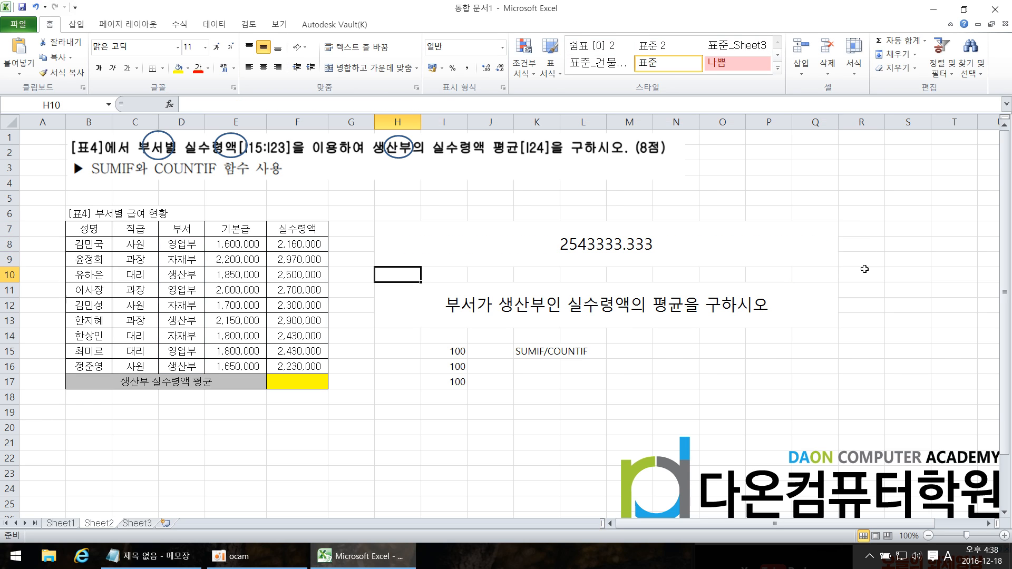
Step: Reopen the formula in H7 and compare the range and criterion arguments of SUMIF and COUNTIF
double_click(672, 246)
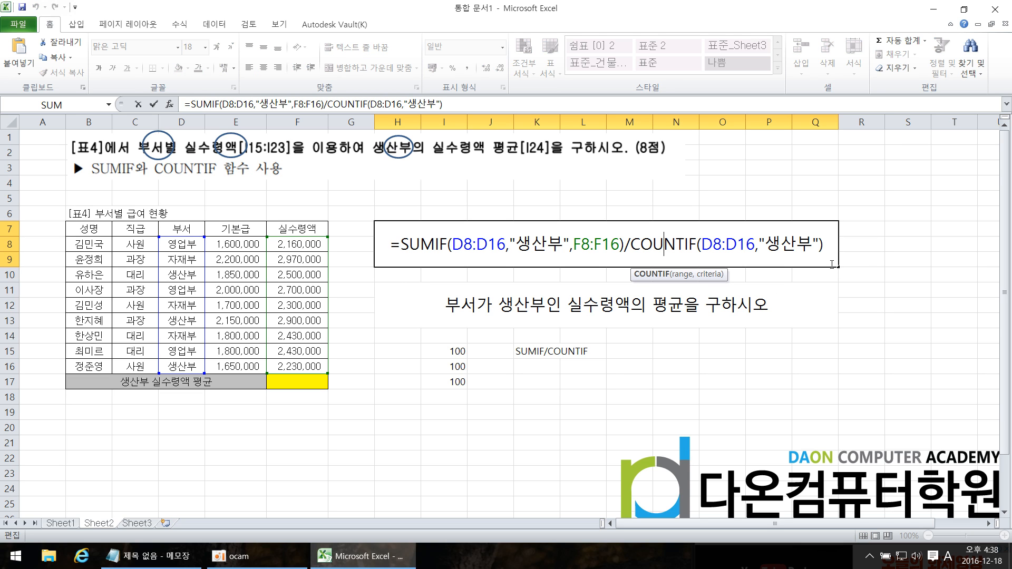
left_click_drag(449, 247, 620, 244)
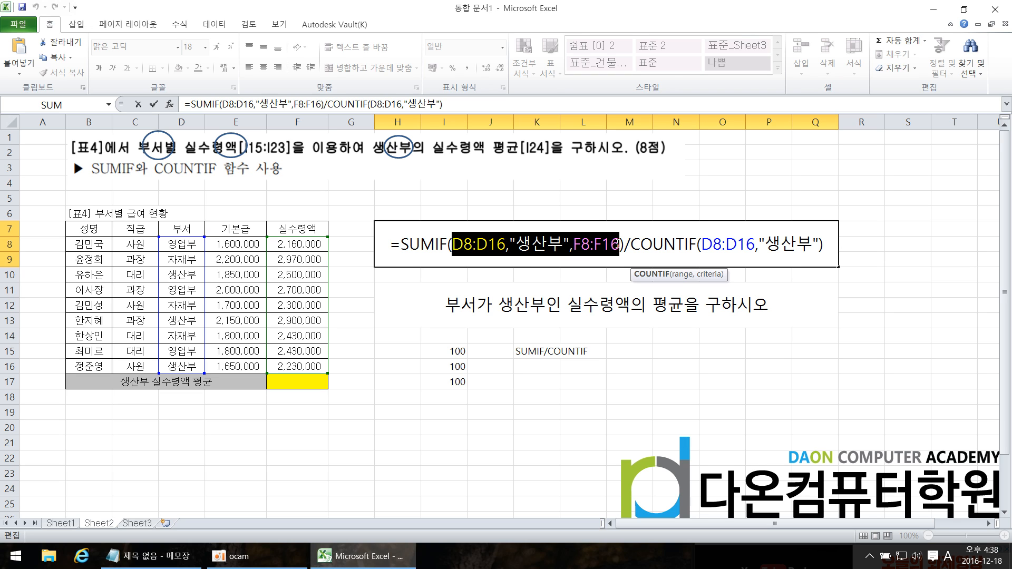
left_click_drag(701, 245, 808, 248)
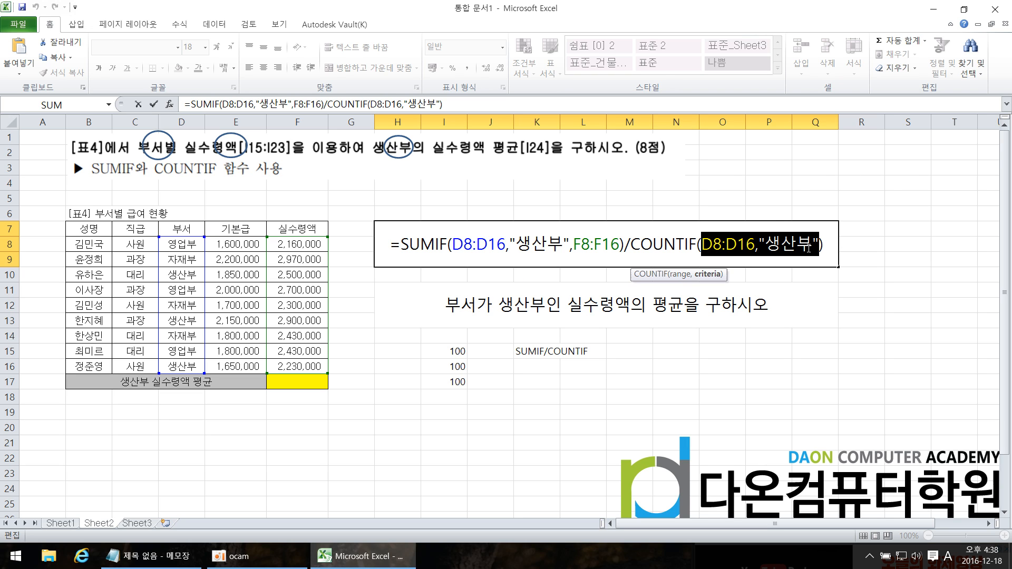
left_click(567, 247)
left_click(435, 246)
left_click(702, 246)
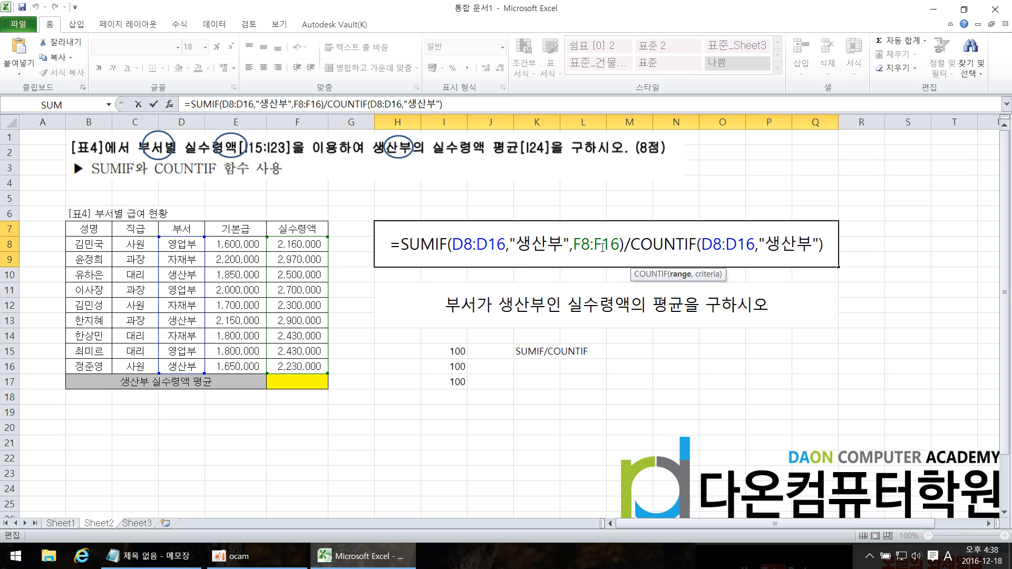
left_click(570, 247)
left_click(712, 247)
left_click(538, 249)
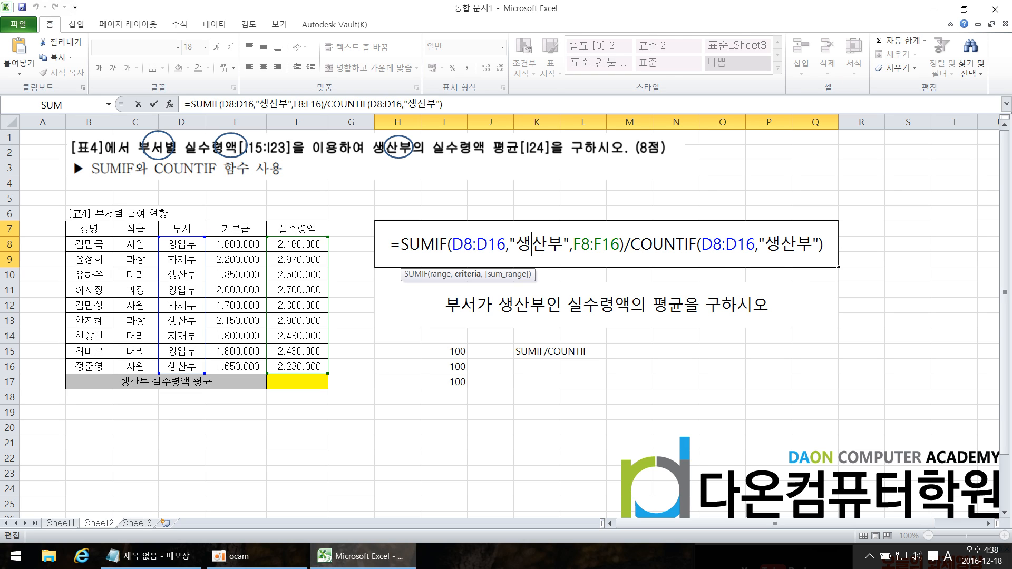
left_click(760, 246)
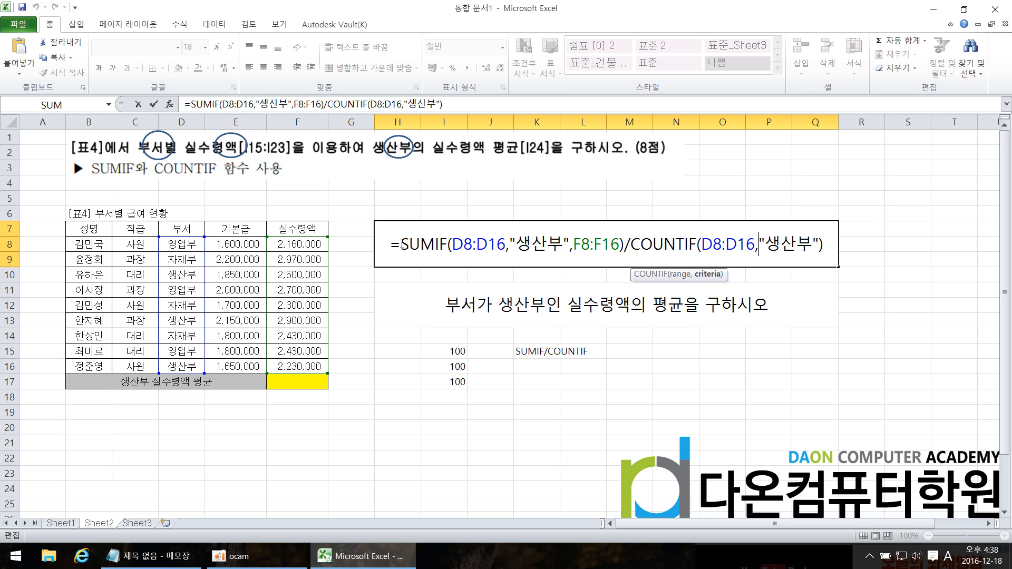
Step: Delete everything after the equals sign in the H7 formula
left_click_drag(401, 244, 795, 259)
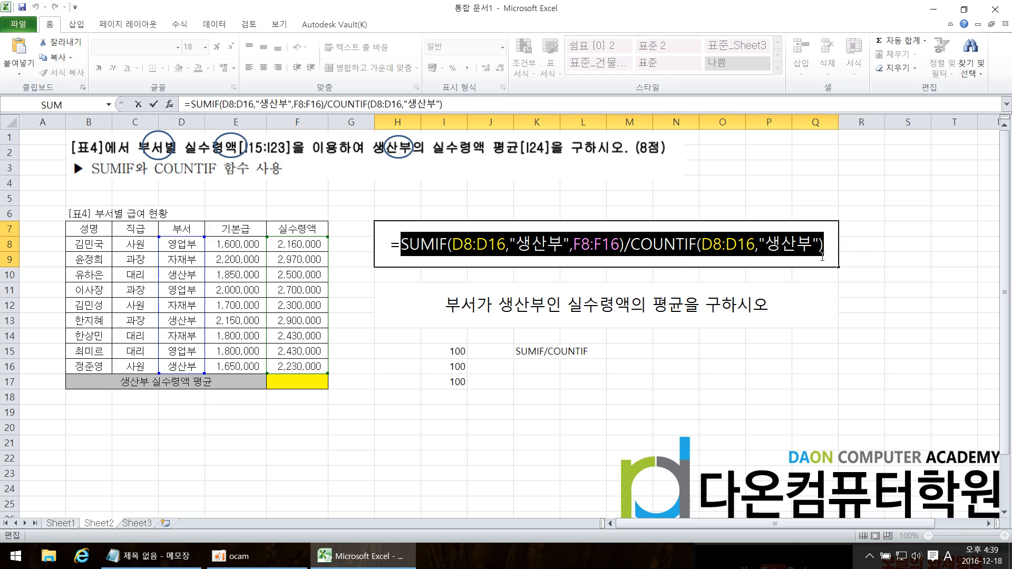
key("Delete")
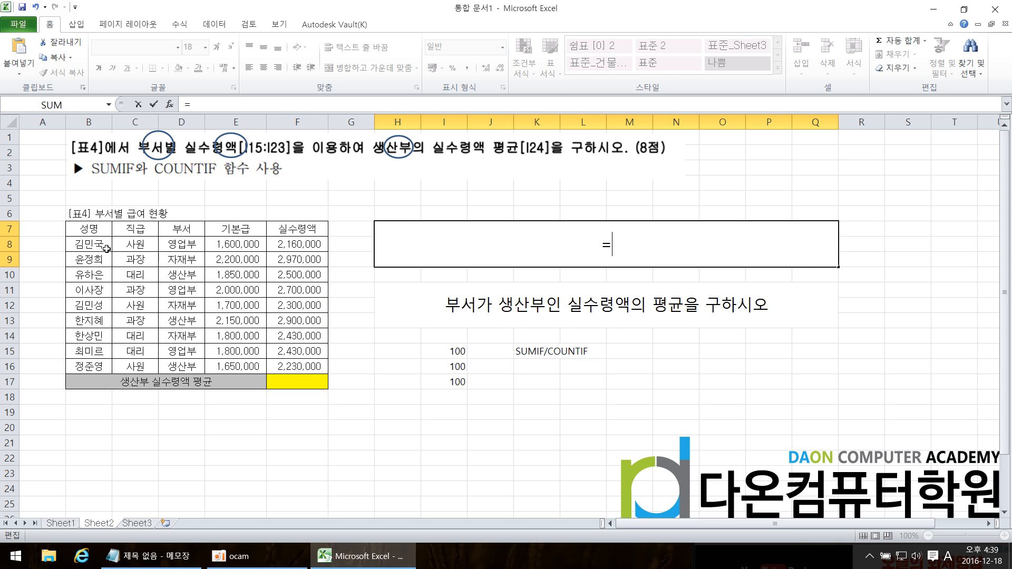
left_click_drag(182, 245, 186, 367)
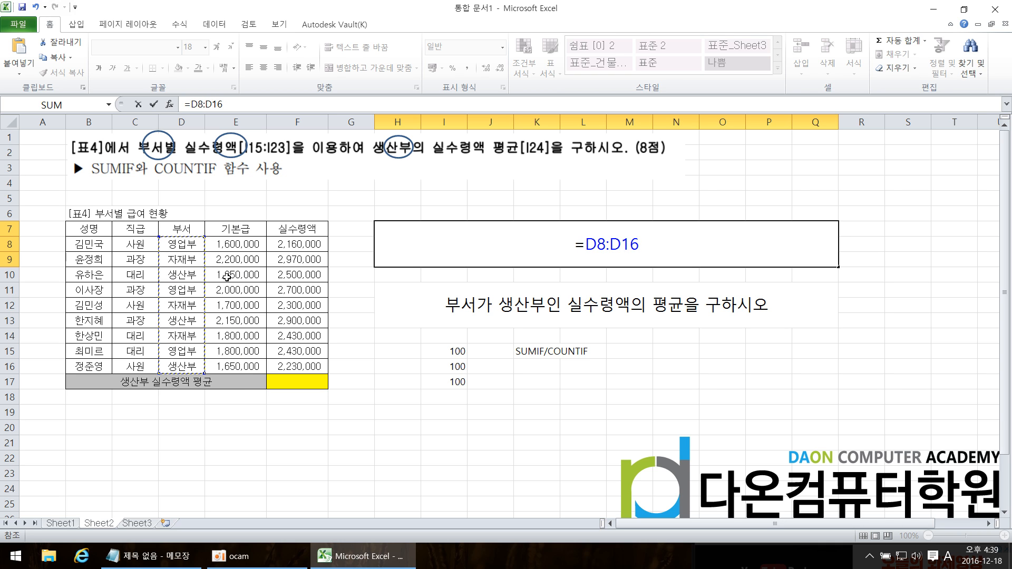
key("BackSpace")
key("BackSpace")
key("BackSpace")
key("BackSpace")
key("BackSpace")
key("BackSpace")
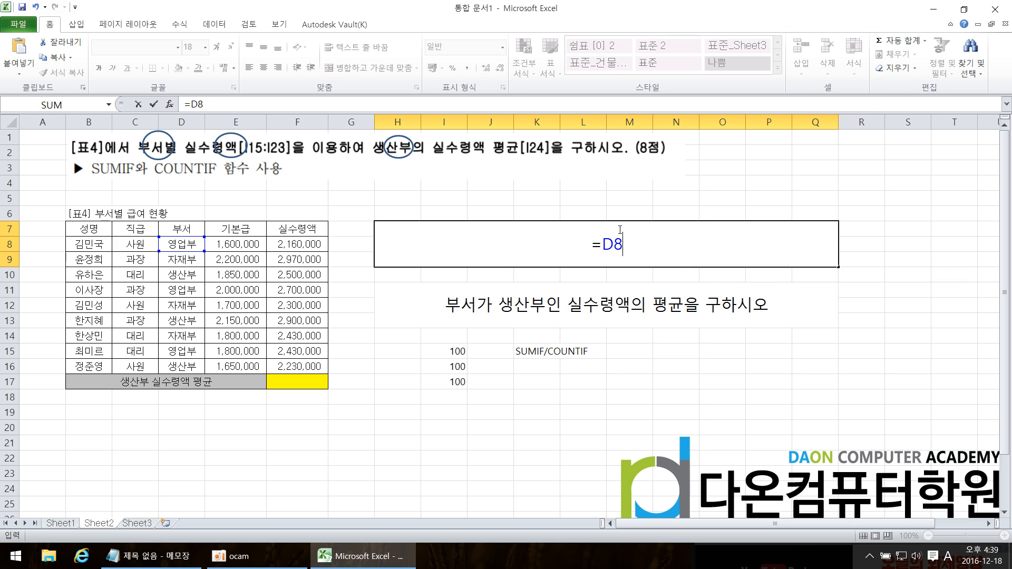
Step: Enter a SUMIF formula in H7 with range D8:D16, cell D13 as the criterion and sum range F8:F16
type("SUMIF(")
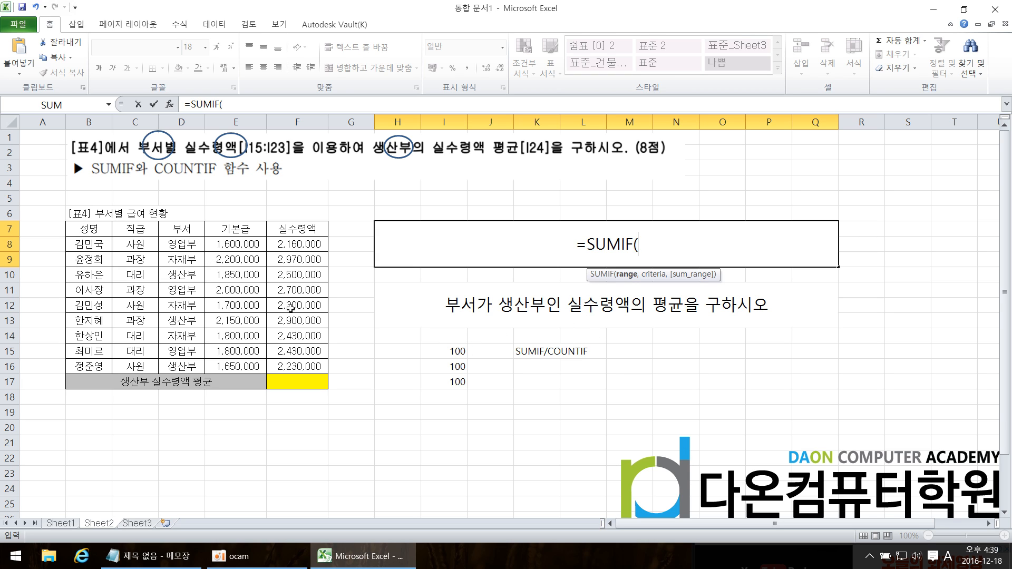
left_click_drag(182, 244, 188, 367)
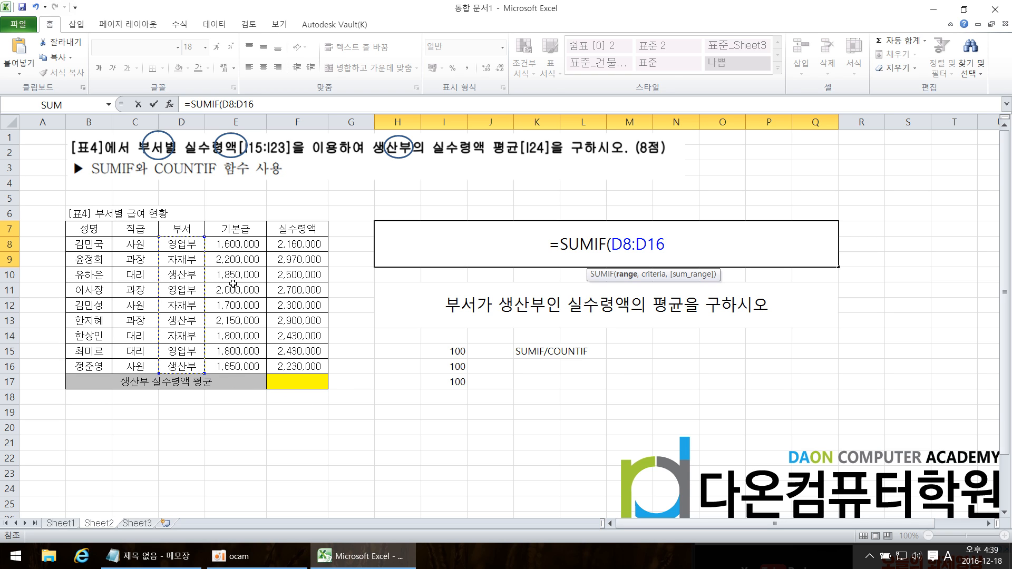
type(",")
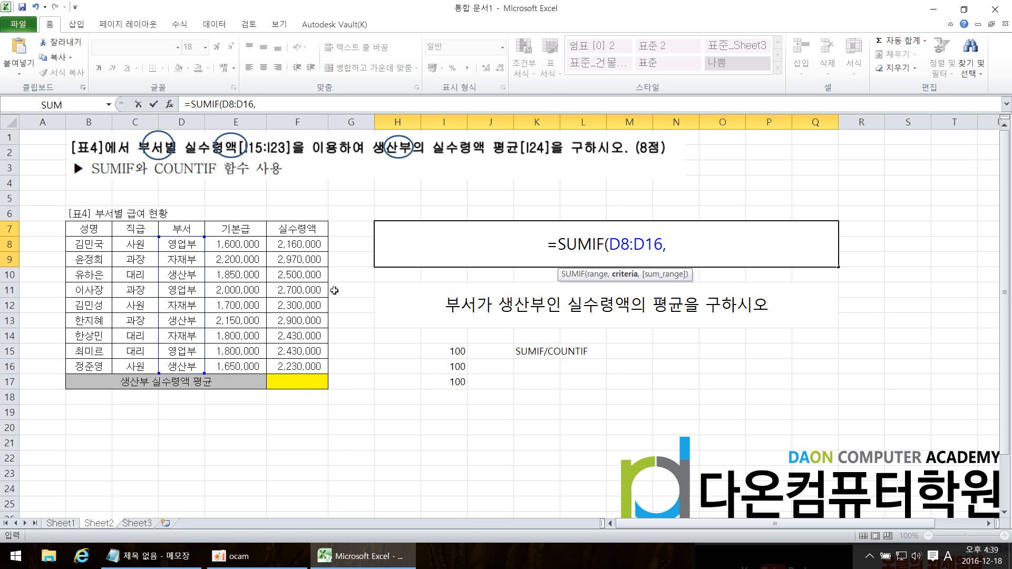
left_click(190, 323)
type(",")
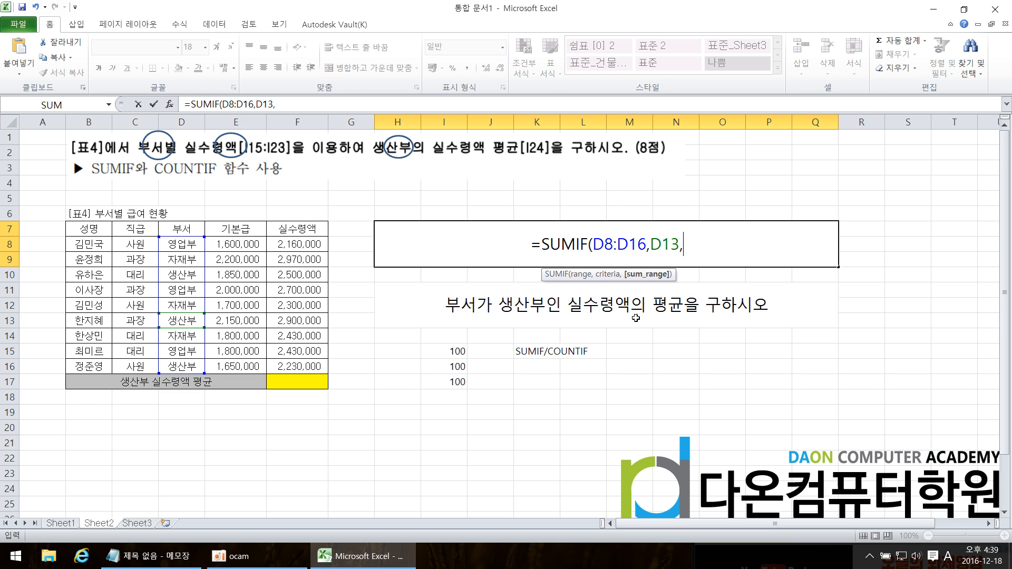
left_click_drag(310, 352, 310, 368)
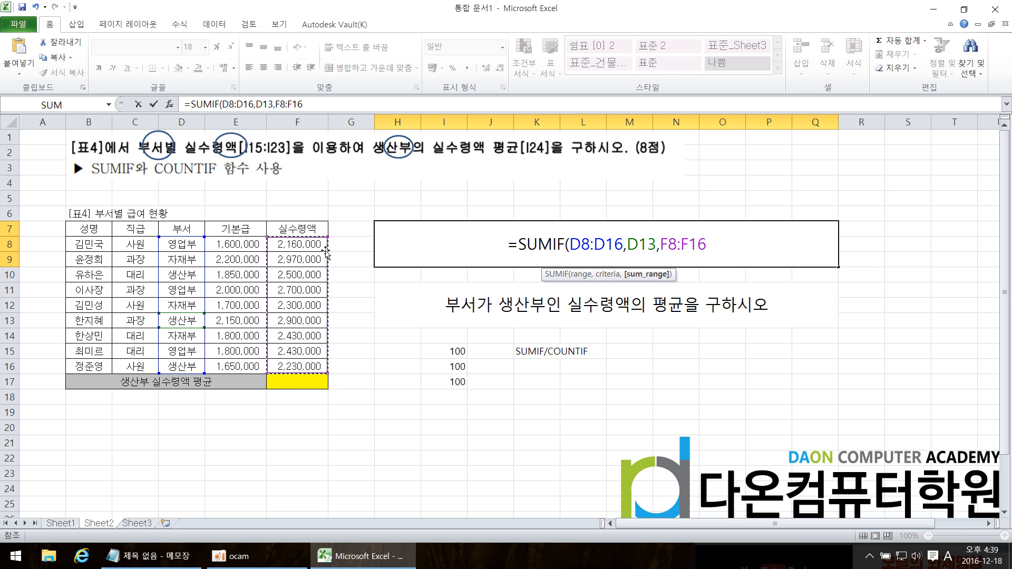
key("Return")
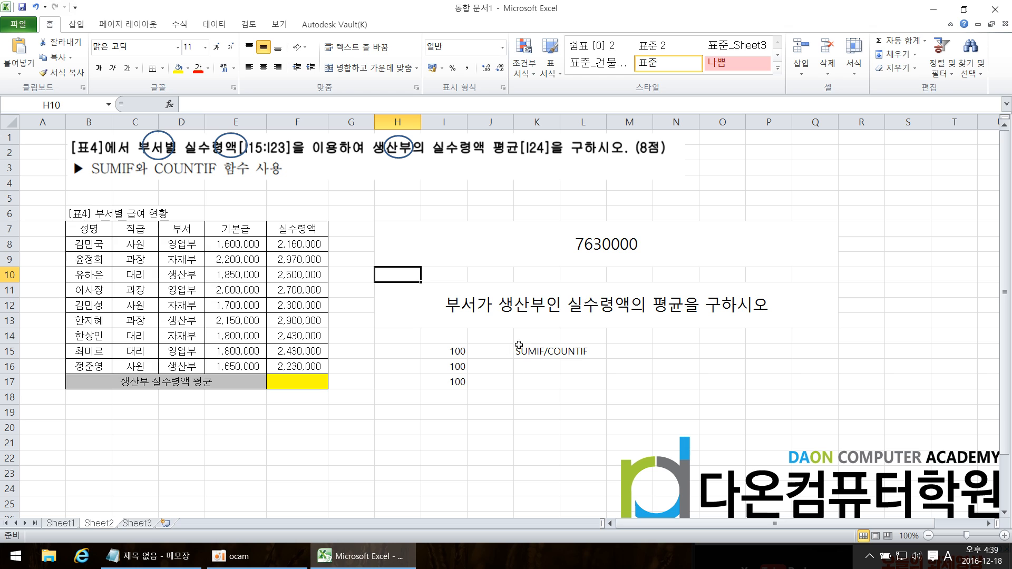
Step: Reopen the H7 formula and divide it by COUNTIF(D8:D16,D13), reusing SUMIF's first two arguments, and commit it
double_click(742, 248)
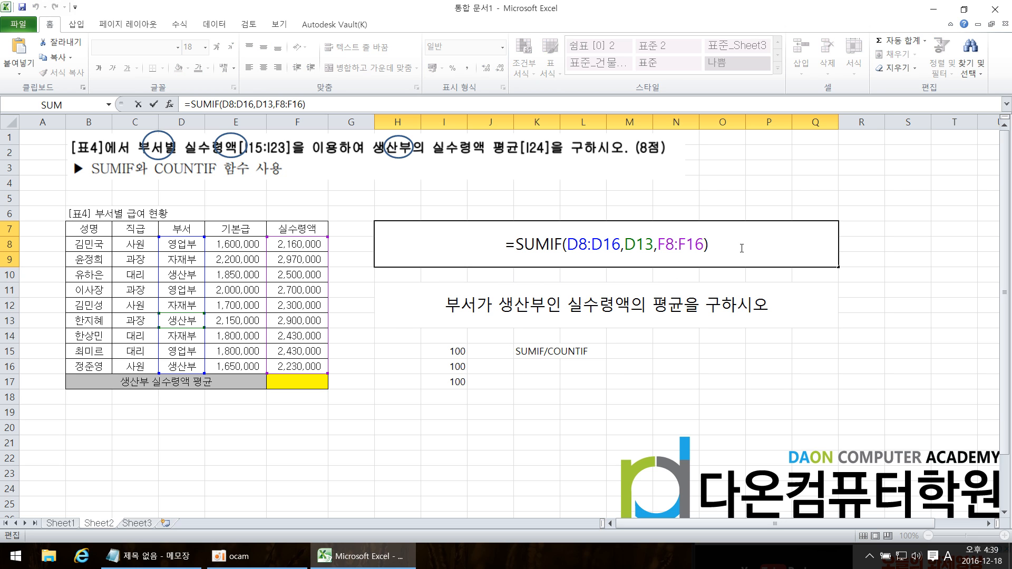
type("/COUNTI")
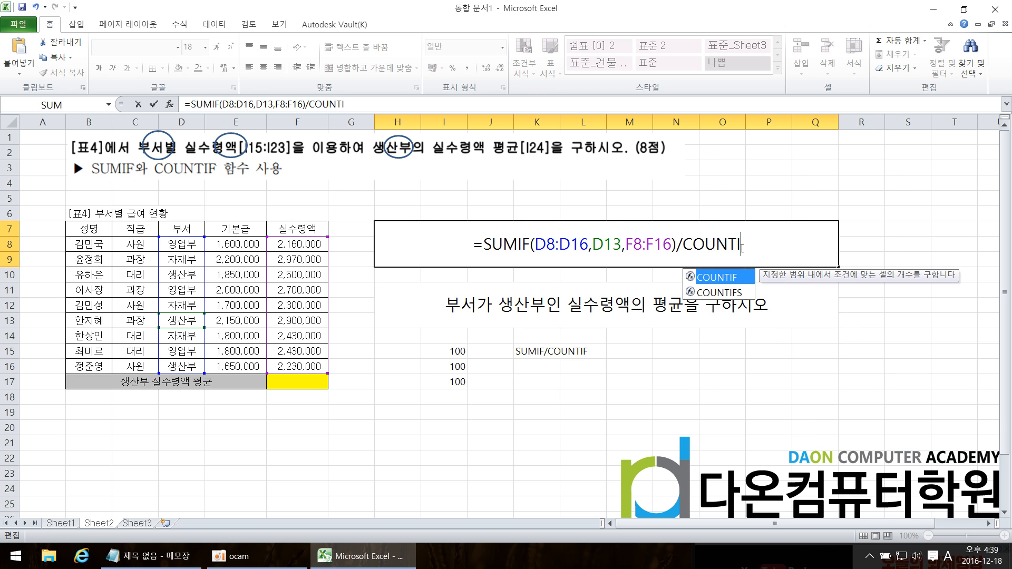
type("F(")
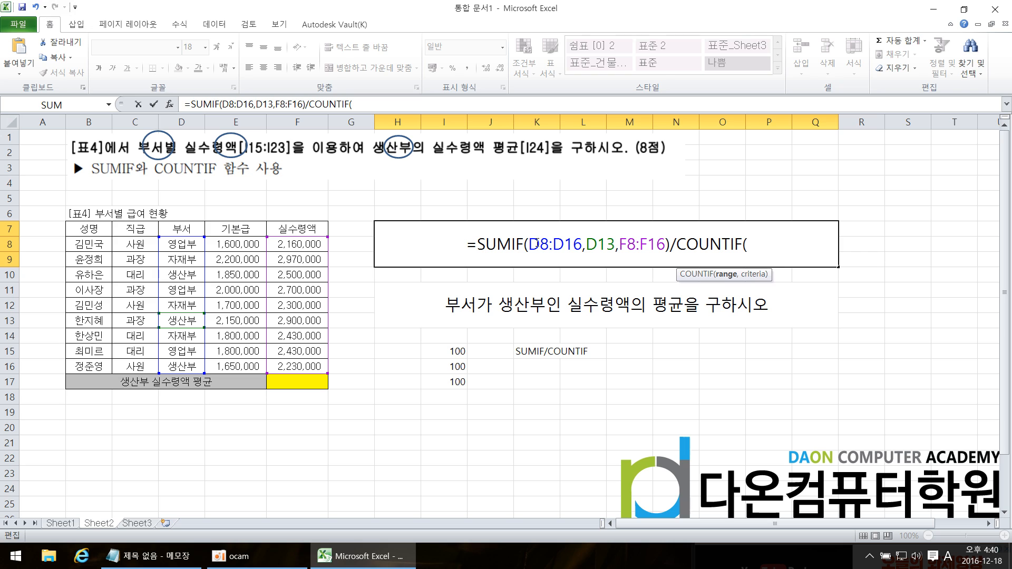
left_click_drag(533, 243, 617, 245)
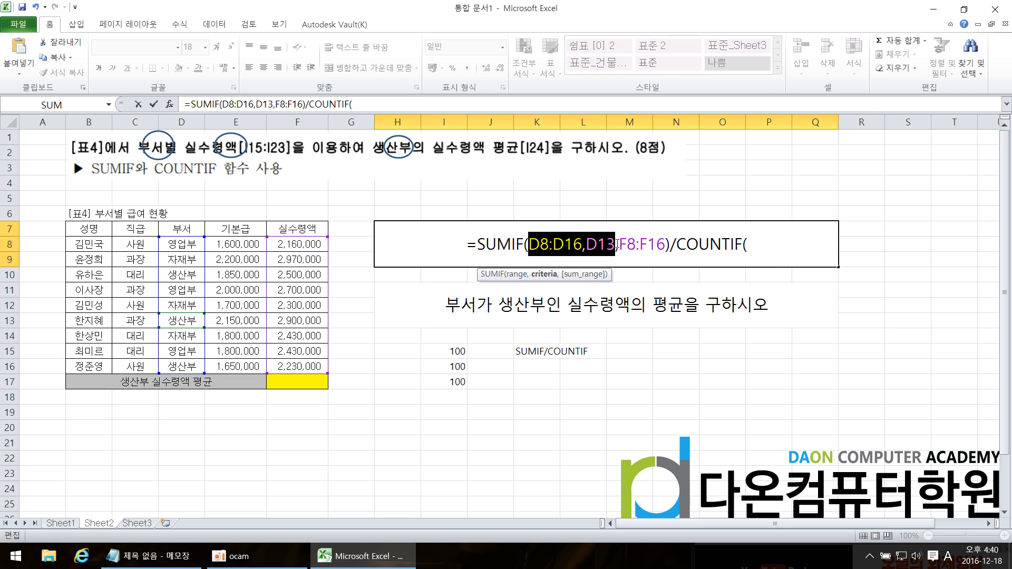
key("ctrl+c")
left_click(746, 259)
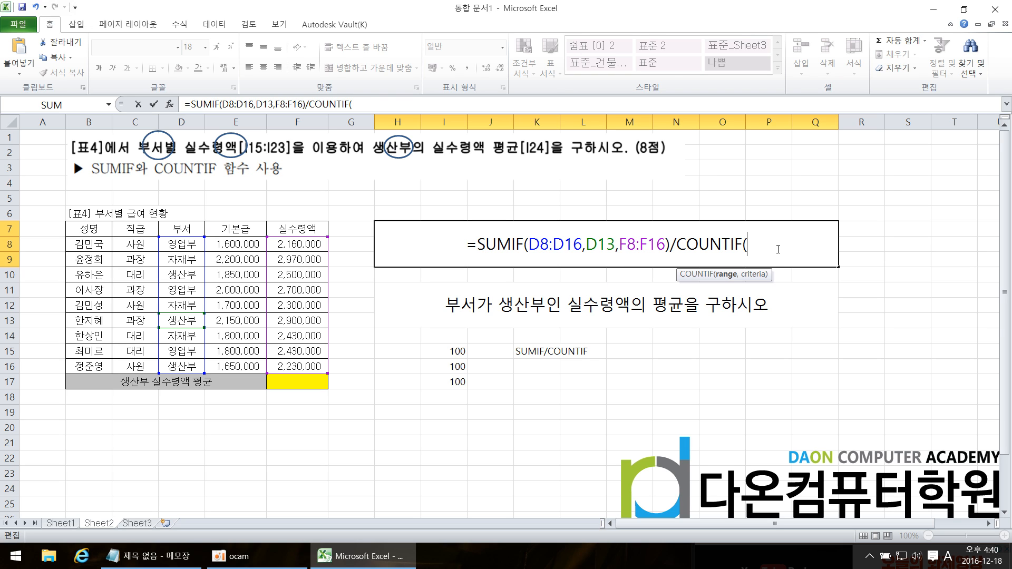
key("ctrl+v")
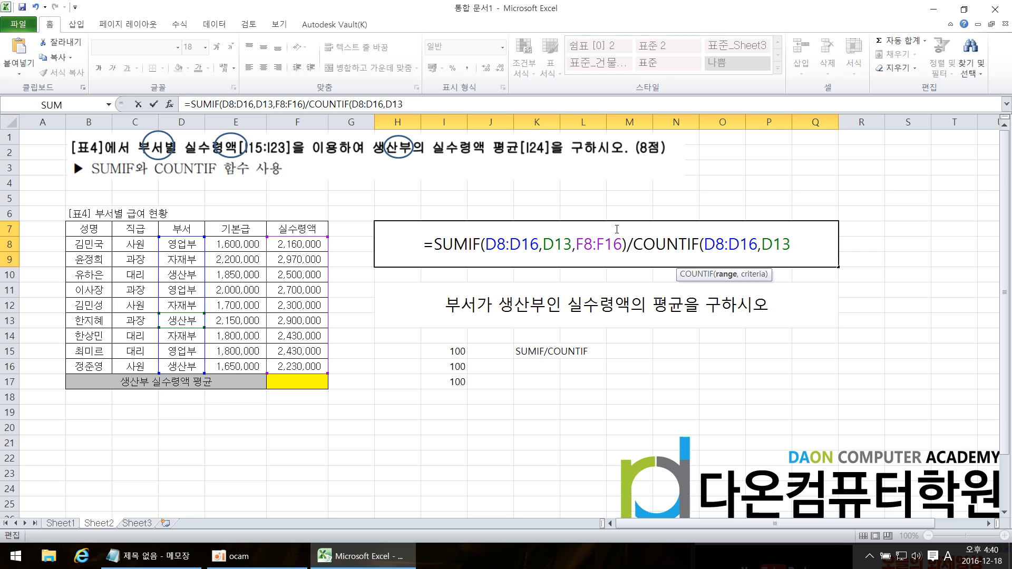
type(")")
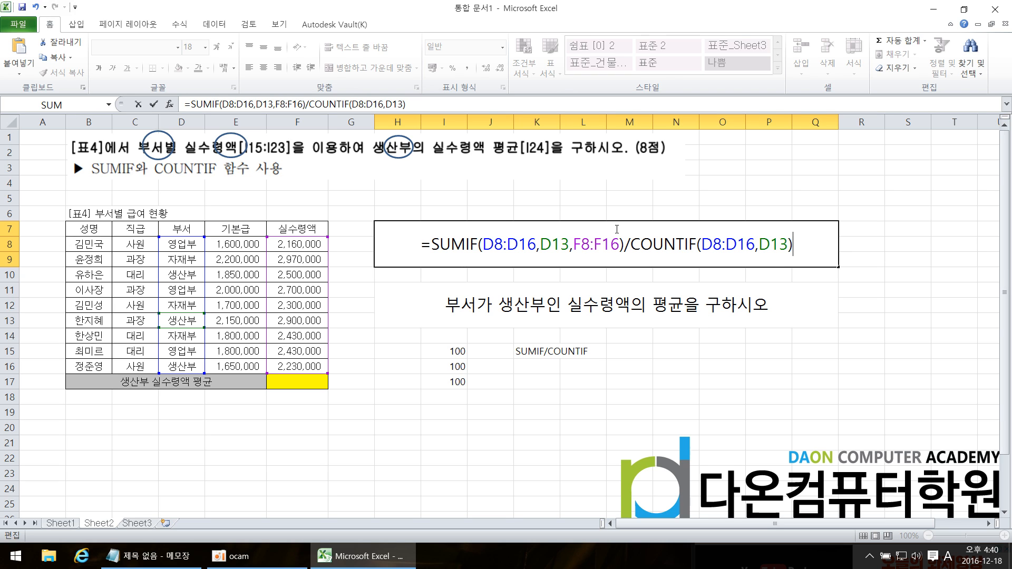
double_click(760, 244)
left_click(820, 244)
key("Return")
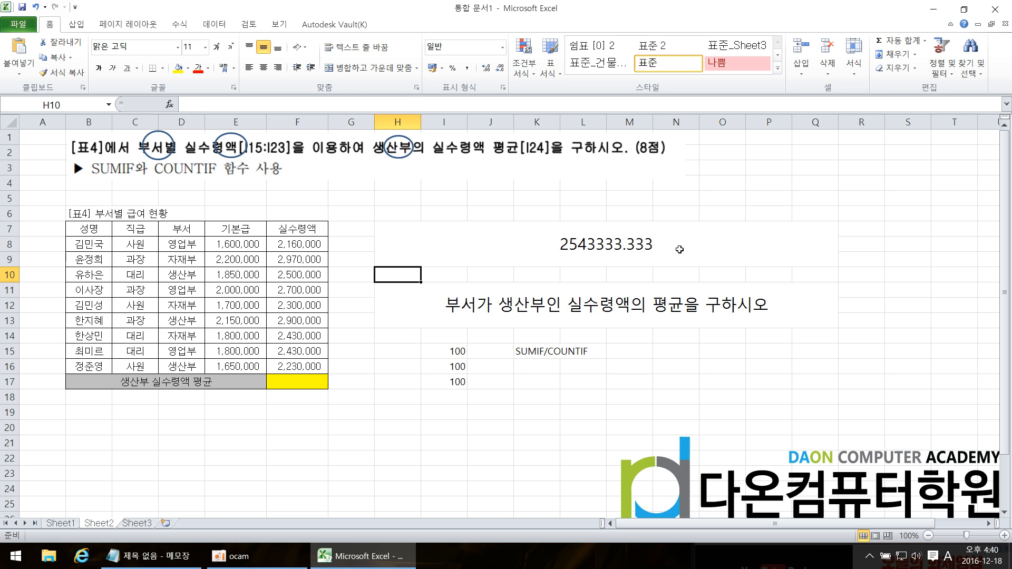
Step: Try splitting the H7 formula onto a second line before /COUNTIF, and remove the line break again
left_click(680, 250)
double_click(680, 250)
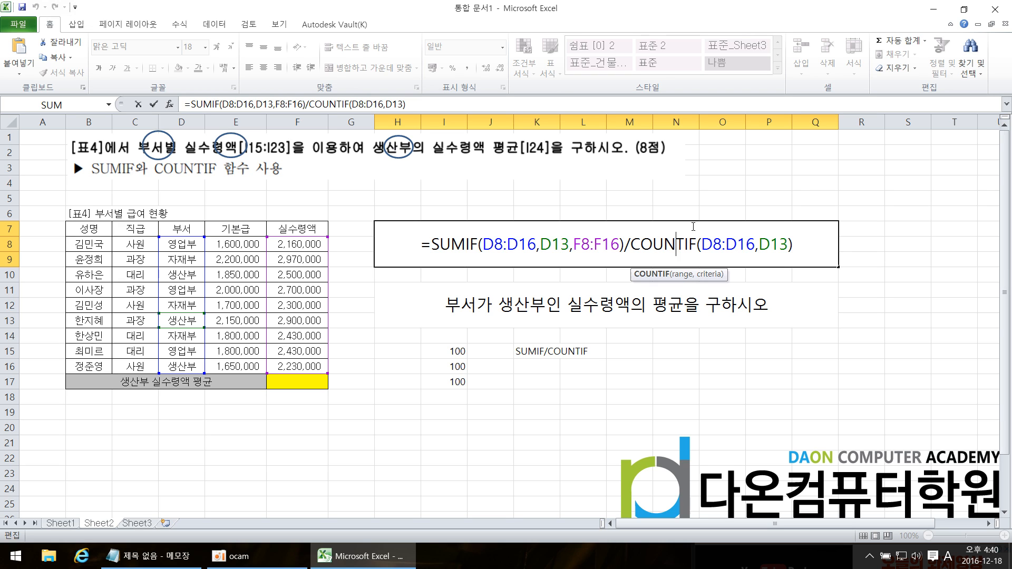
left_click(624, 245)
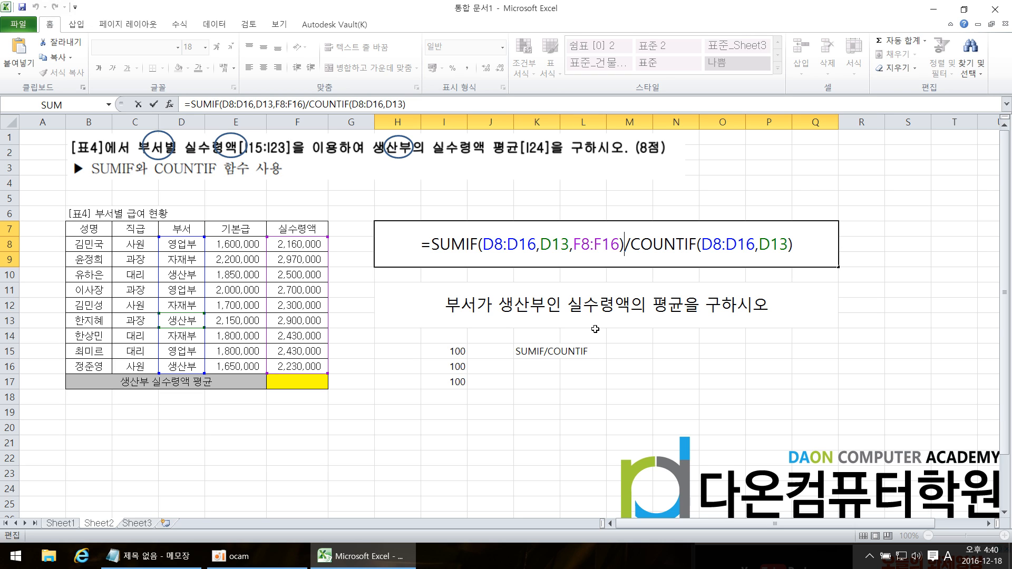
key("alt+Return")
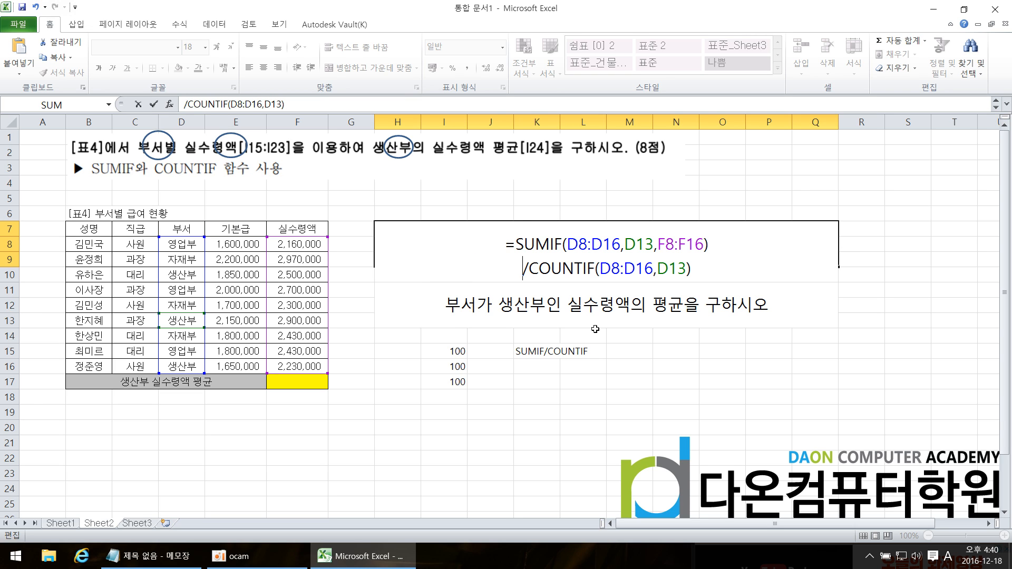
key("BackSpace")
key("Return")
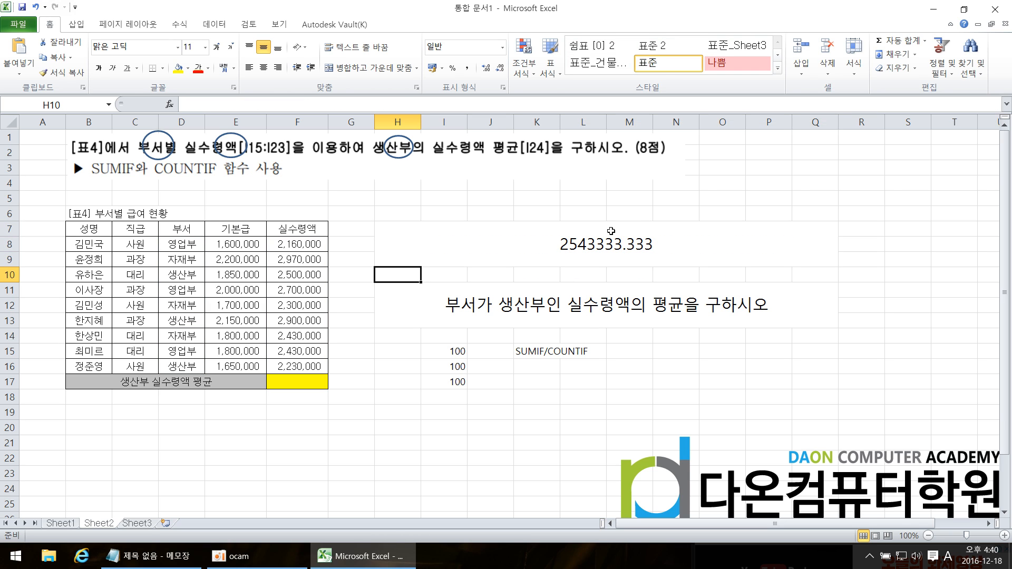
Step: Turn the H7 formula into displayed text by putting an apostrophe before its equals sign, and select the question text in H11
double_click(641, 246)
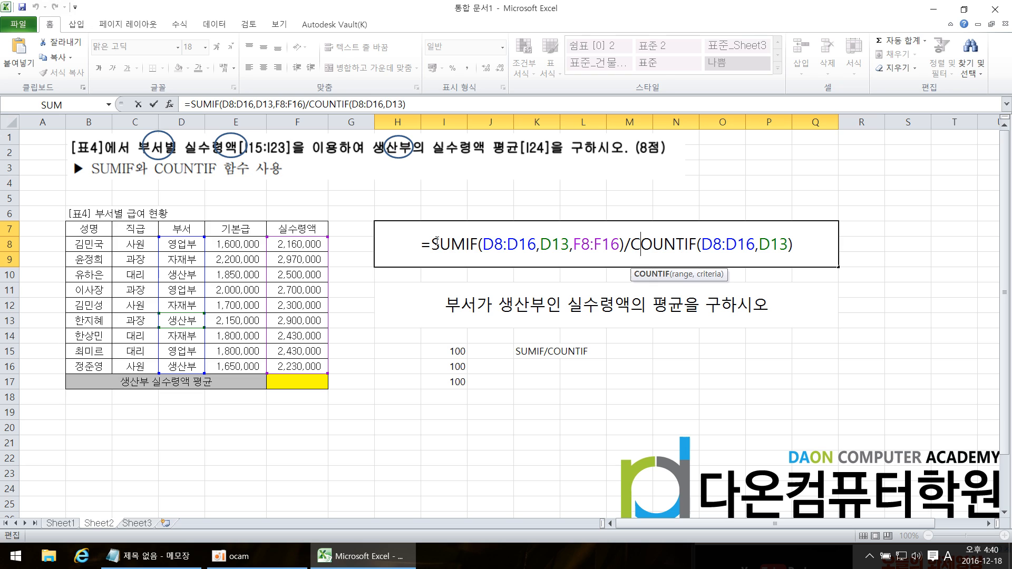
type("'")
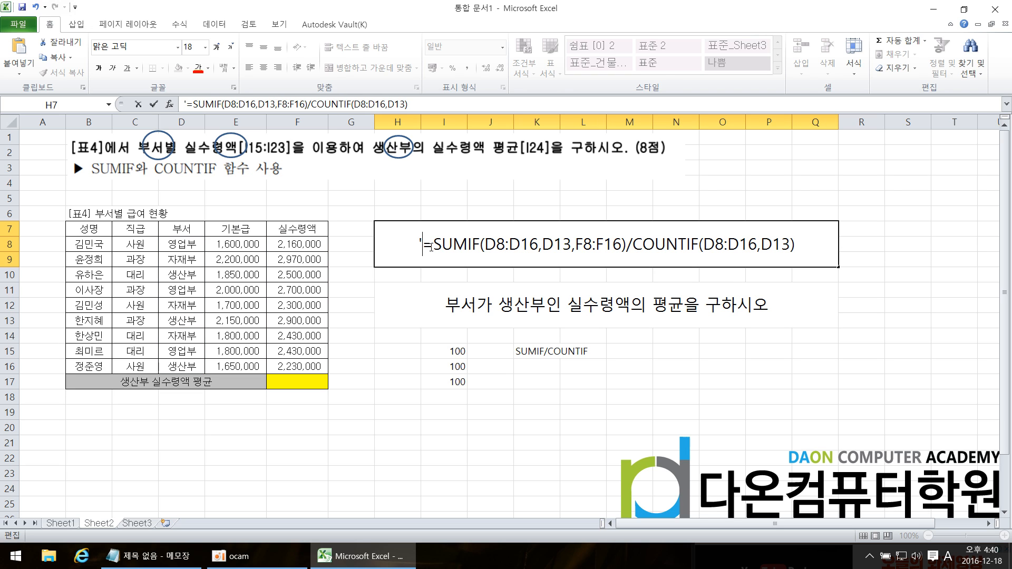
key("Return")
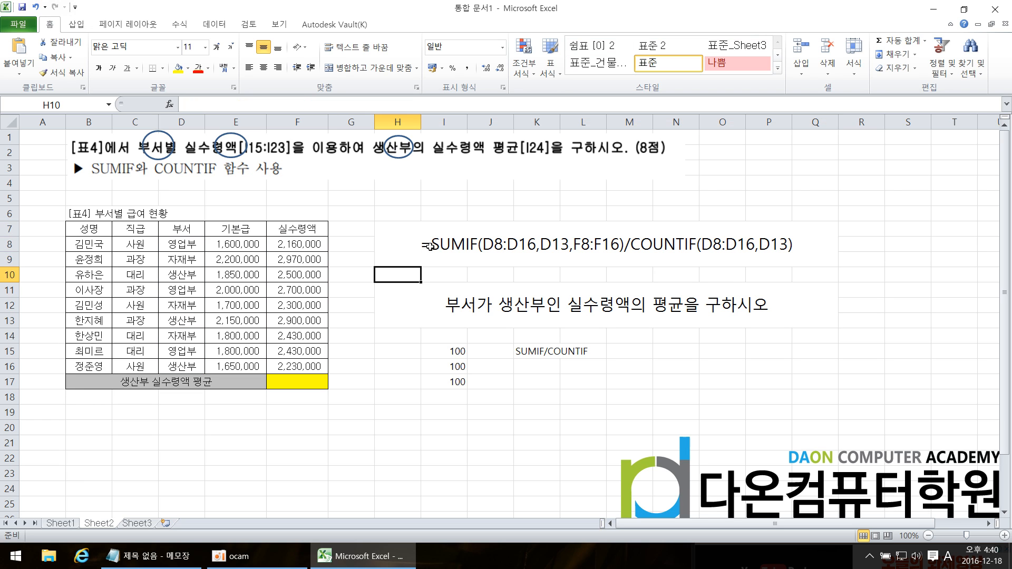
left_click(834, 298)
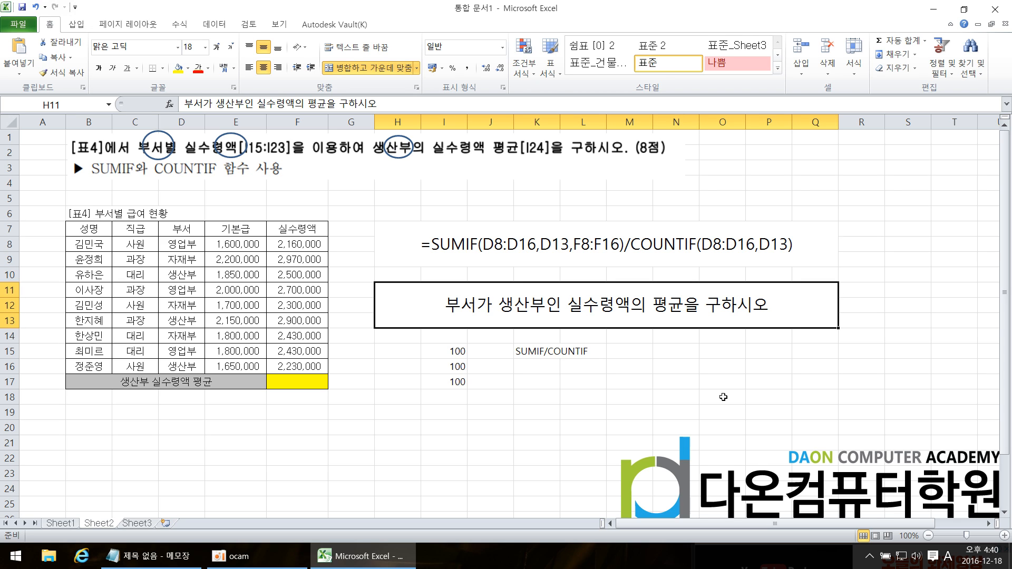